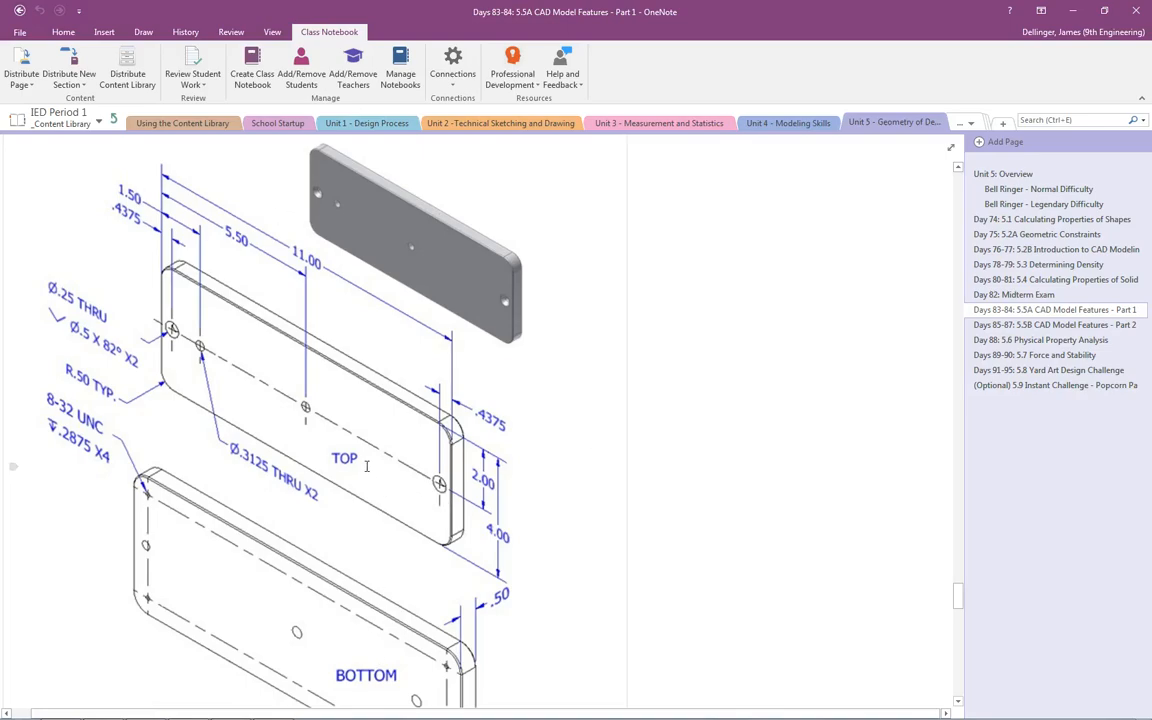
Start a 2D sketch on the front XY plane of the new Inventor part, consulting the base plate drawing in OneNote.
scroll(368, 466, down, 1)
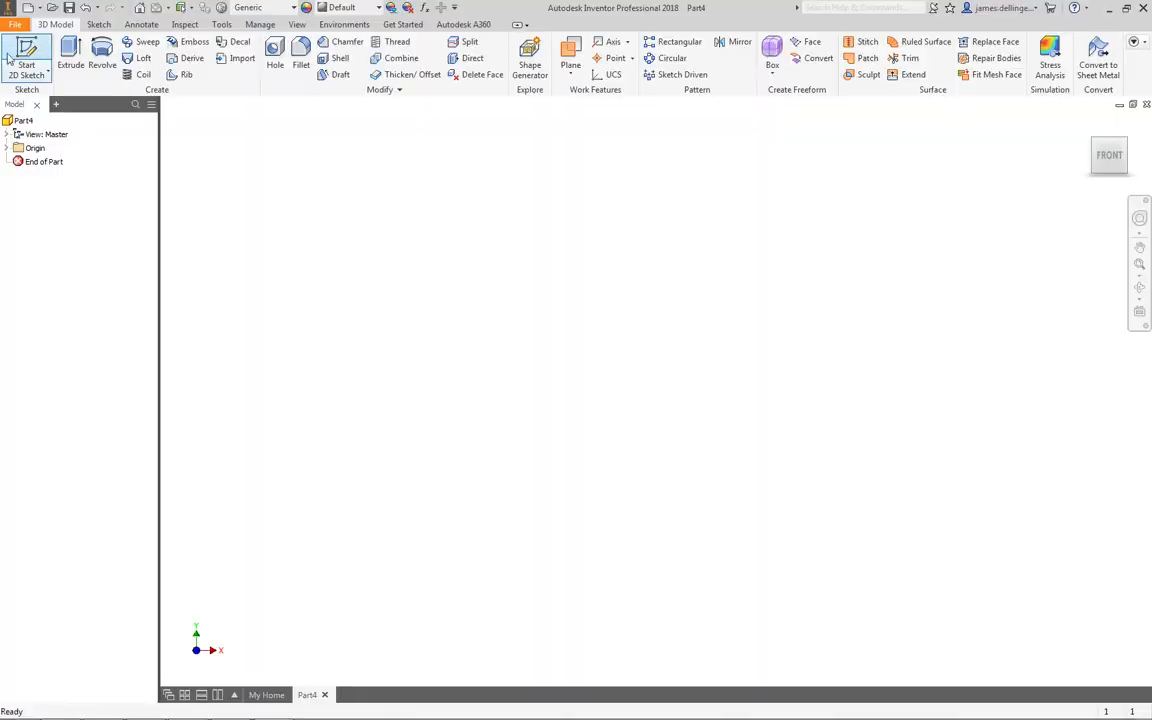
click(30, 66)
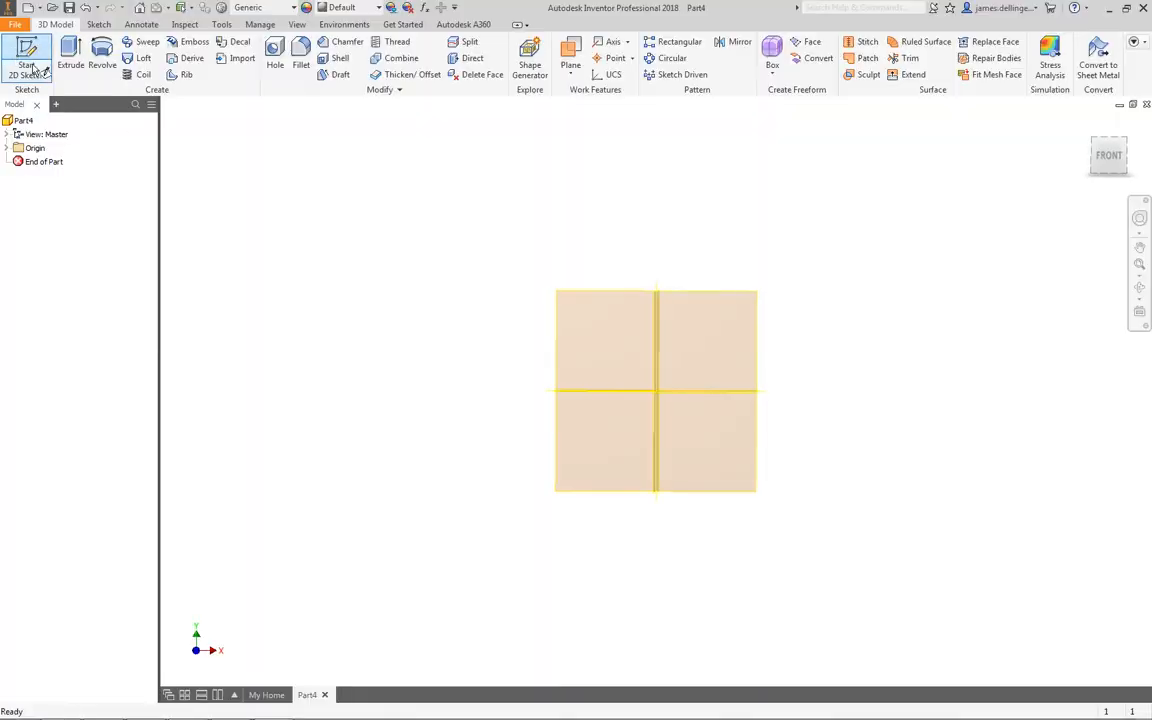
click(609, 216)
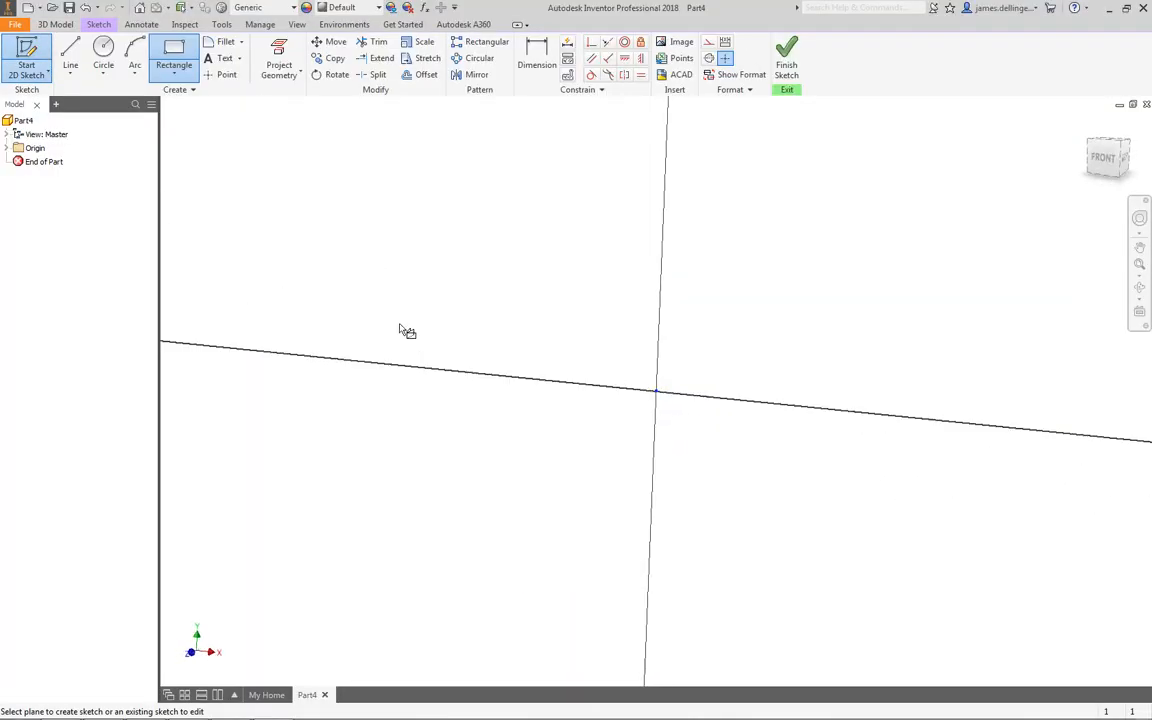
key(alt+Tab)
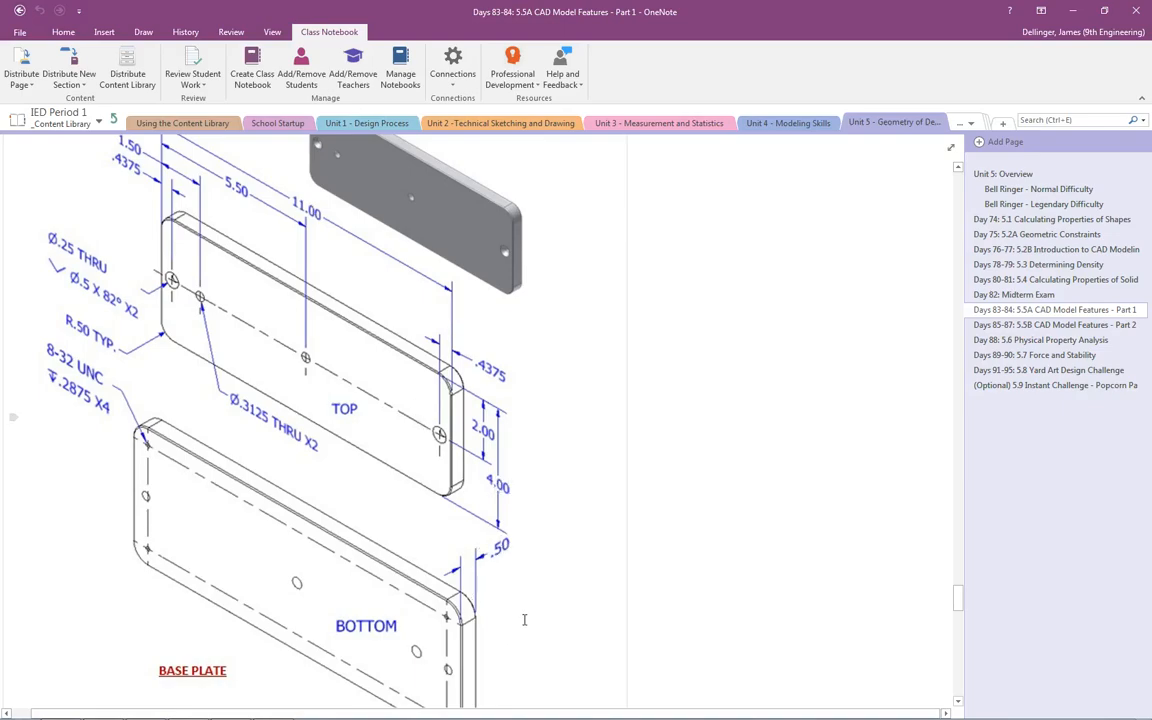
key(alt+Tab)
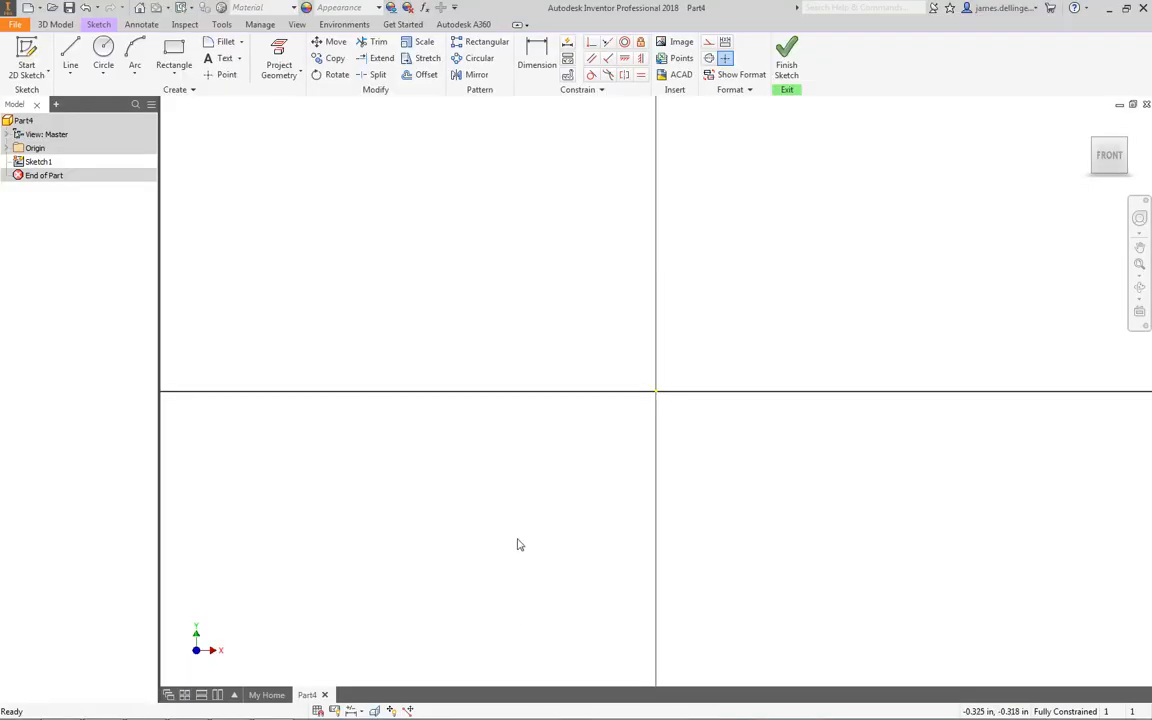
Draw a rectangle 11 in wide and 4 in high with its lower-left corner on the sketch origin.
click(174, 55)
click(656, 390)
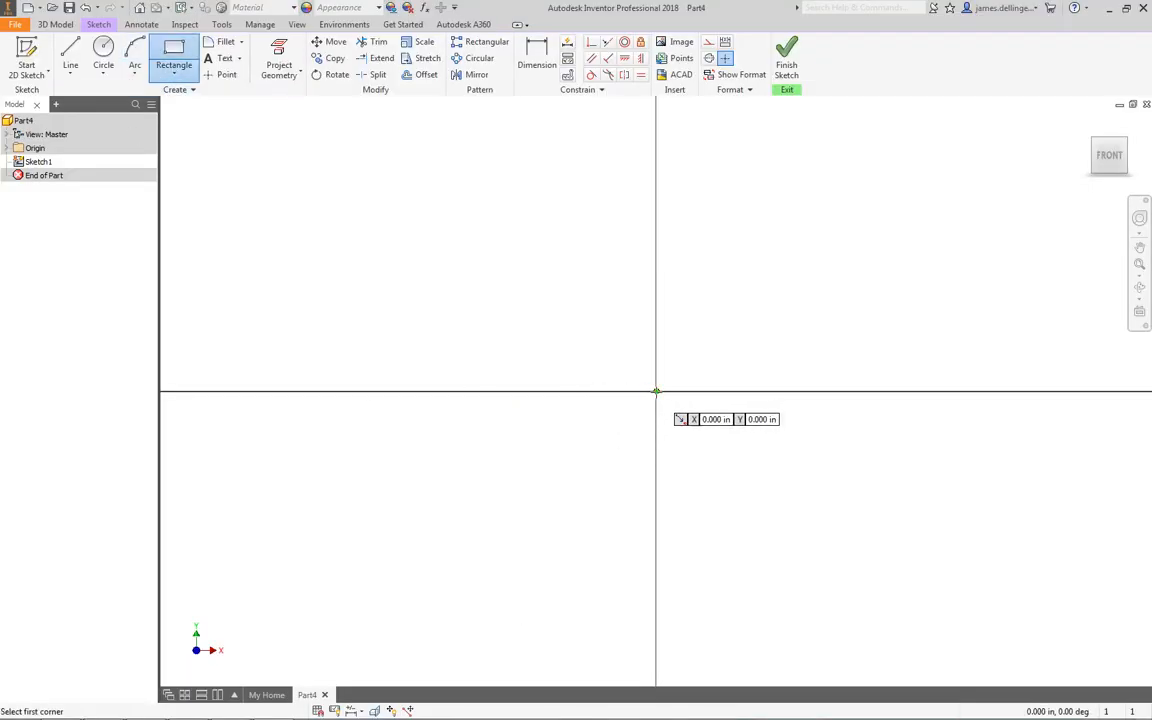
text(1)
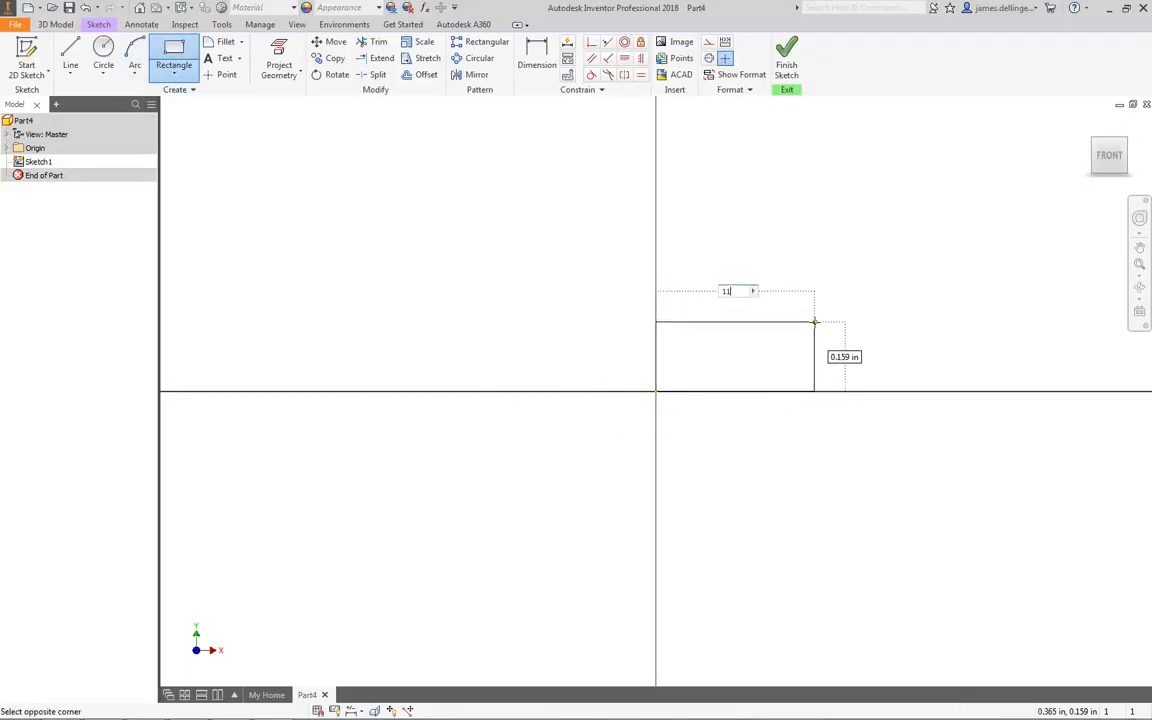
text(1)
key(Tab)
text(8)
key(Return)
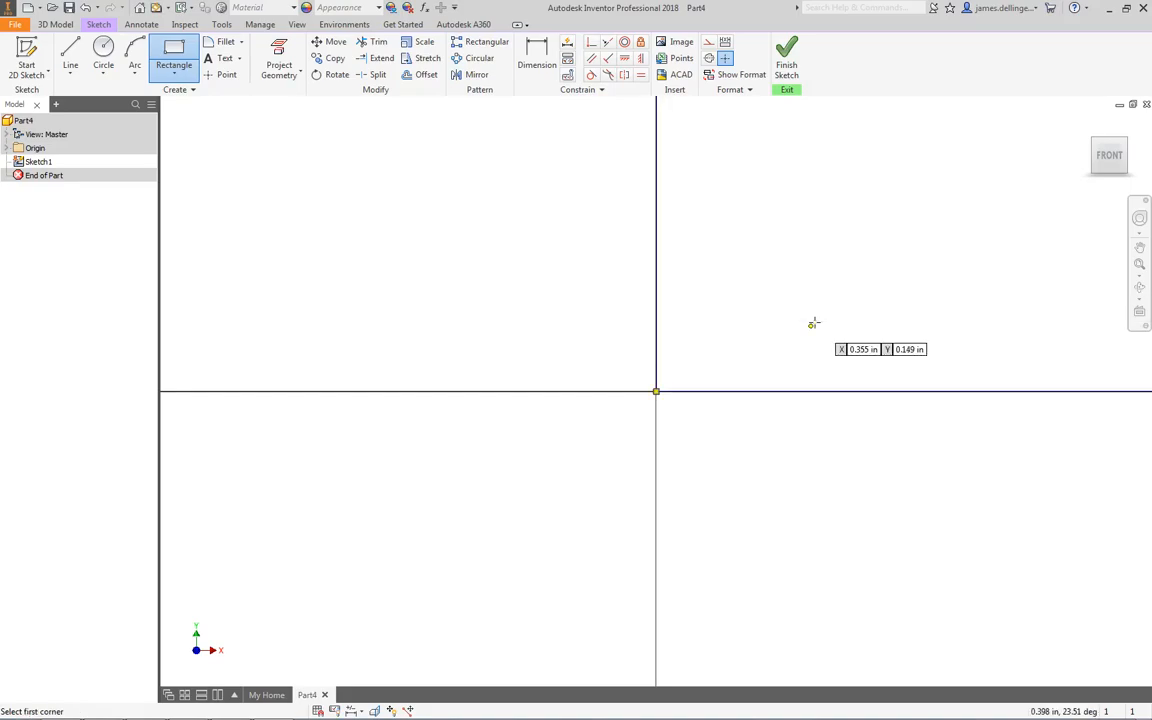
scroll(781, 338, up, 4)
mouse_move(912, 266)
middle_down()
mouse_move(486, 491)
mouse_move(450, 491)
middle_up()
scroll(449, 491, up, 10)
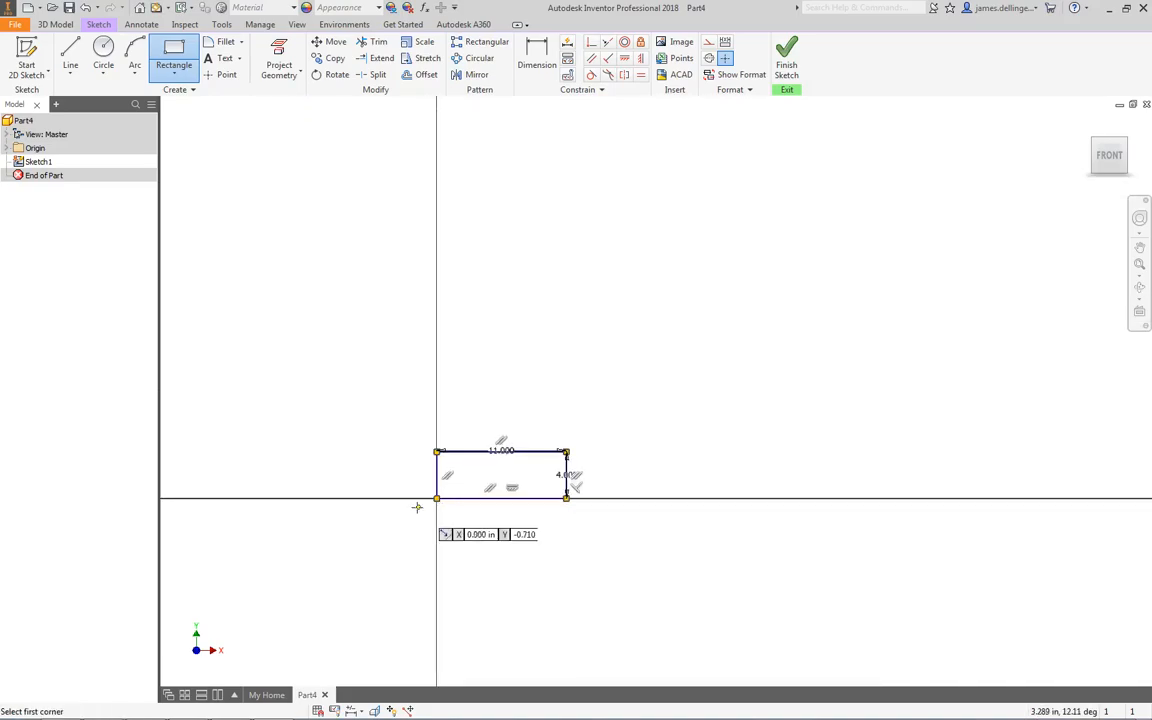
Finish the sketch and extrude the rectangle 0.5 in into a solid plate.
click(786, 58)
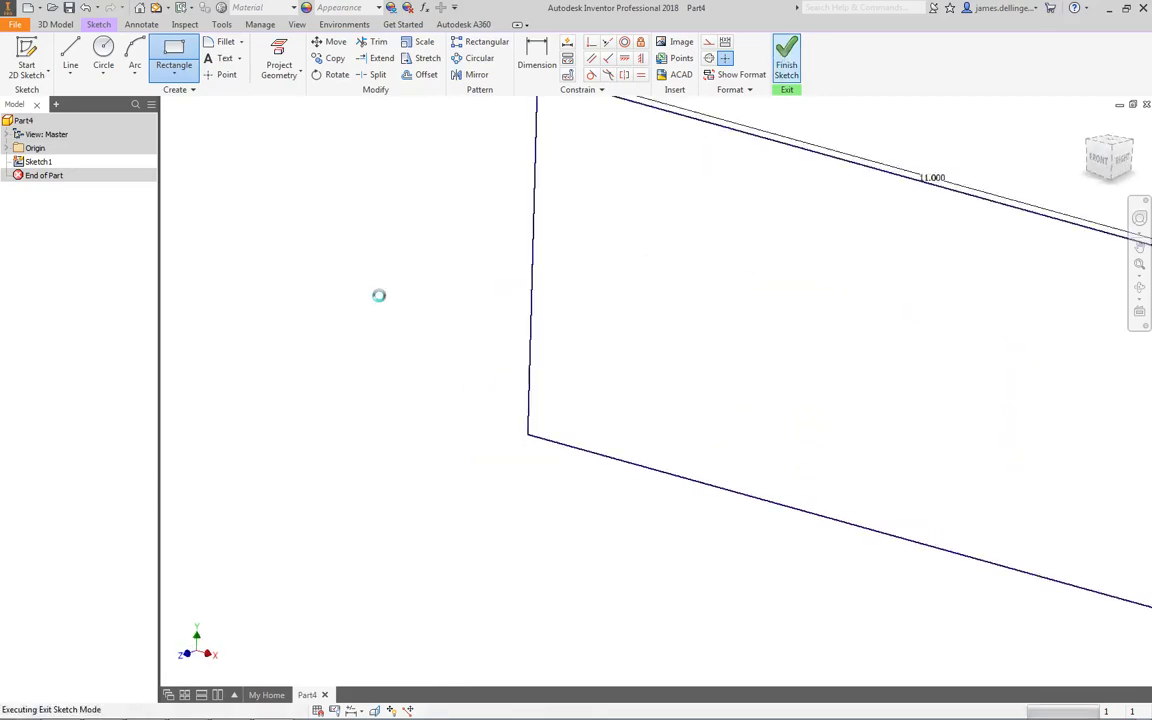
key(e)
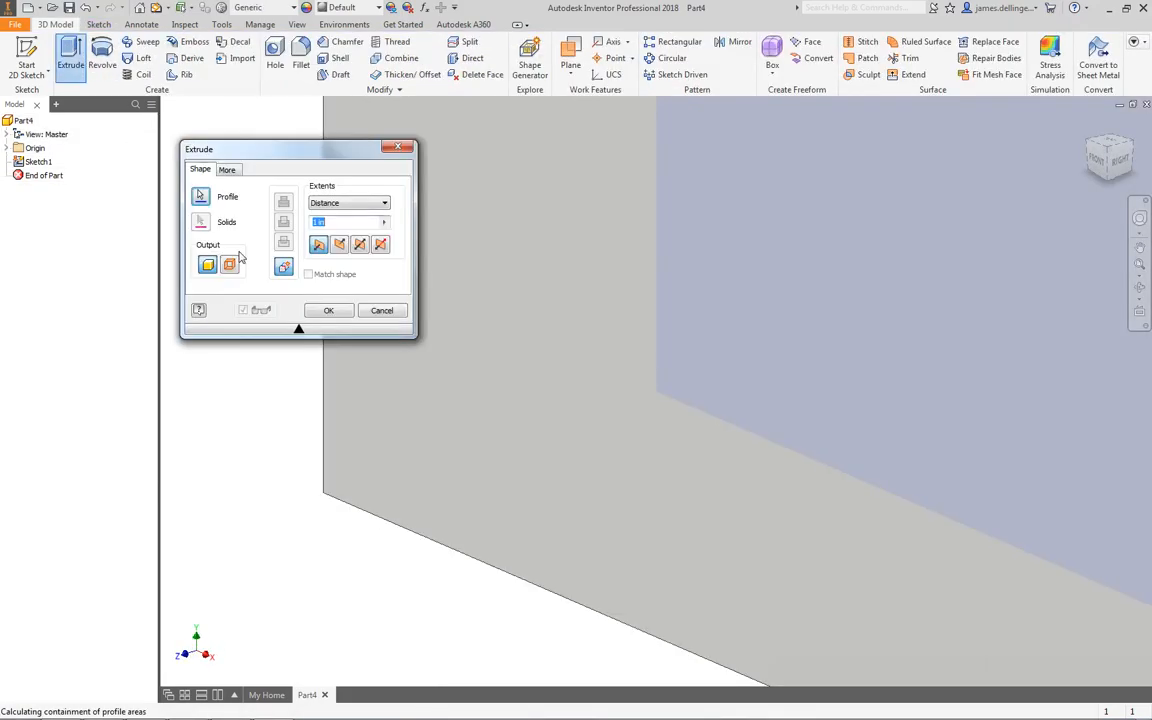
text(3)
key(Return)
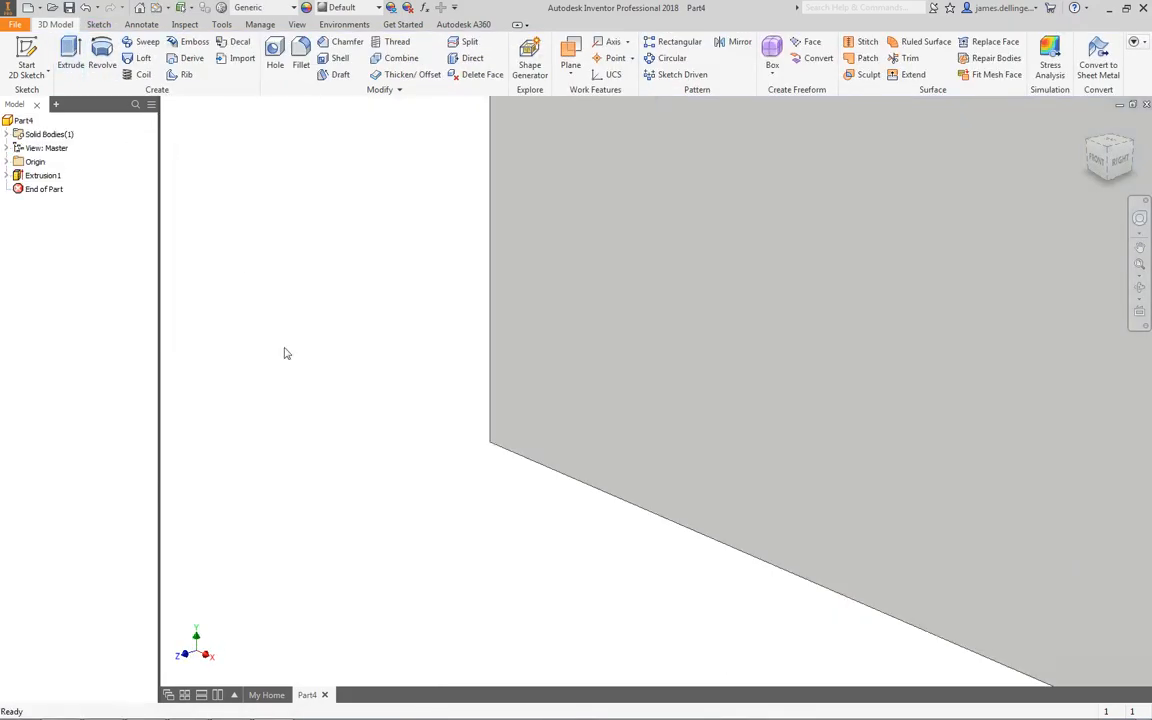
scroll(418, 412, up, 3)
scroll(418, 412, up, 3)
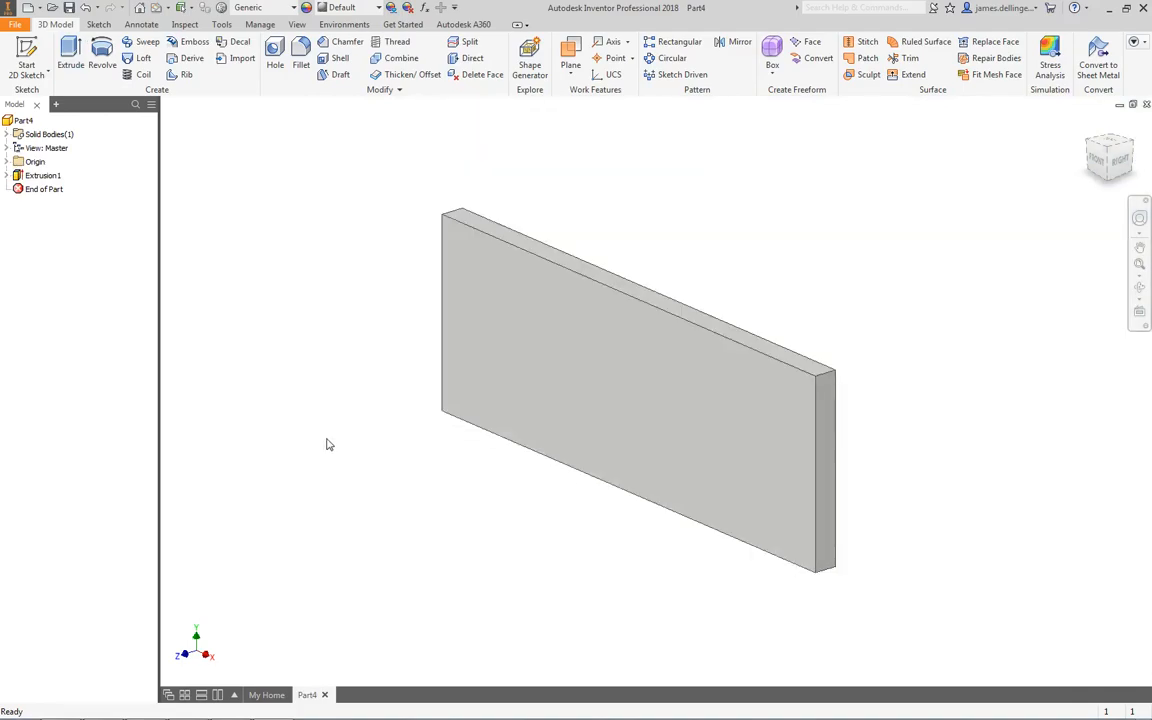
Fillet the plate's four short corner edges with a constant radius of 0.5 in.
click(300, 52)
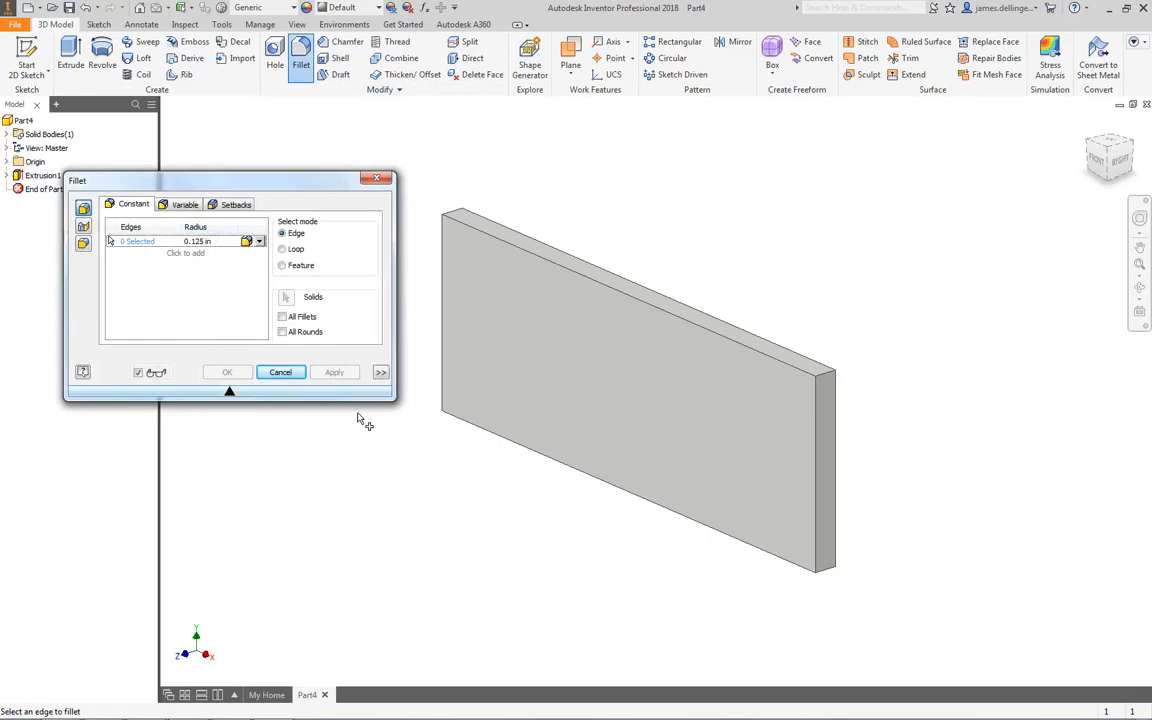
click(198, 241)
text(5)
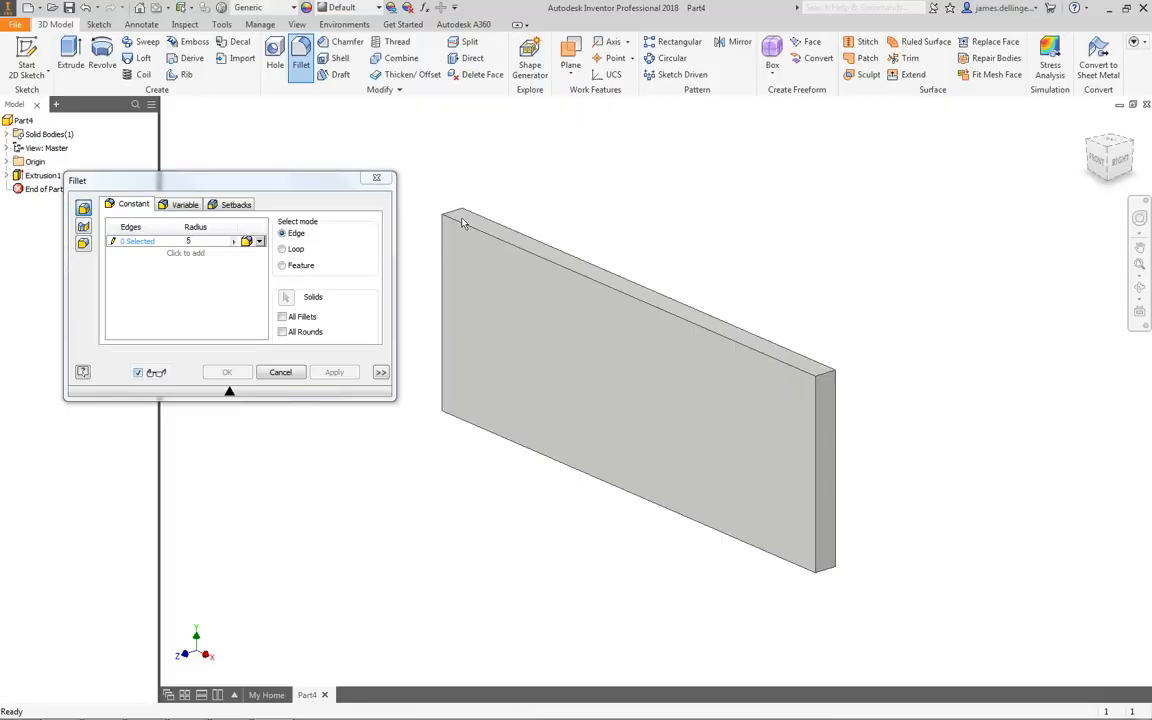
click(147, 243)
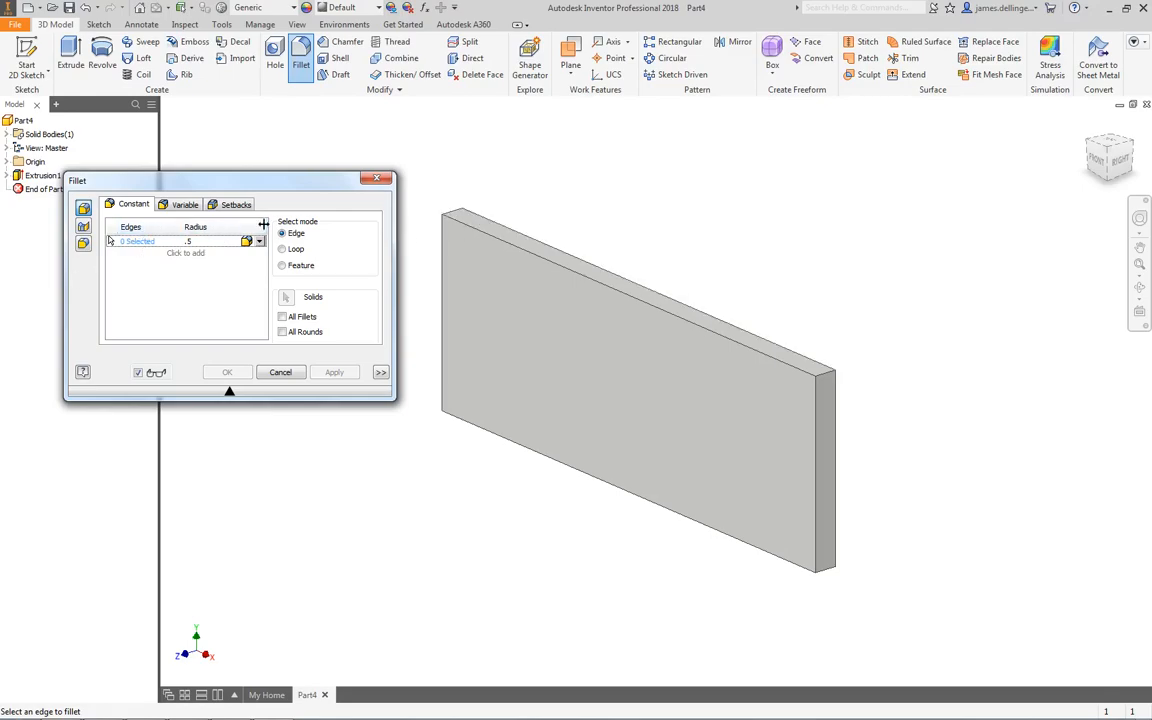
click(452, 226)
click(817, 521)
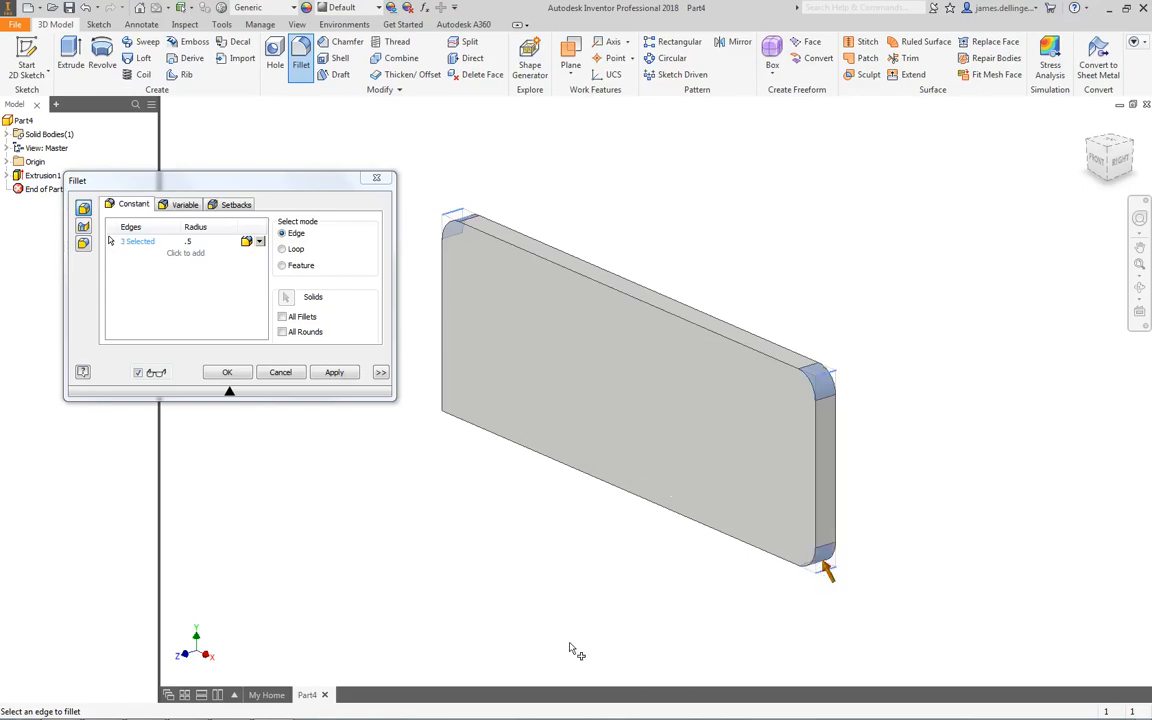
shift+middle_drag(545, 627, 755, 603)
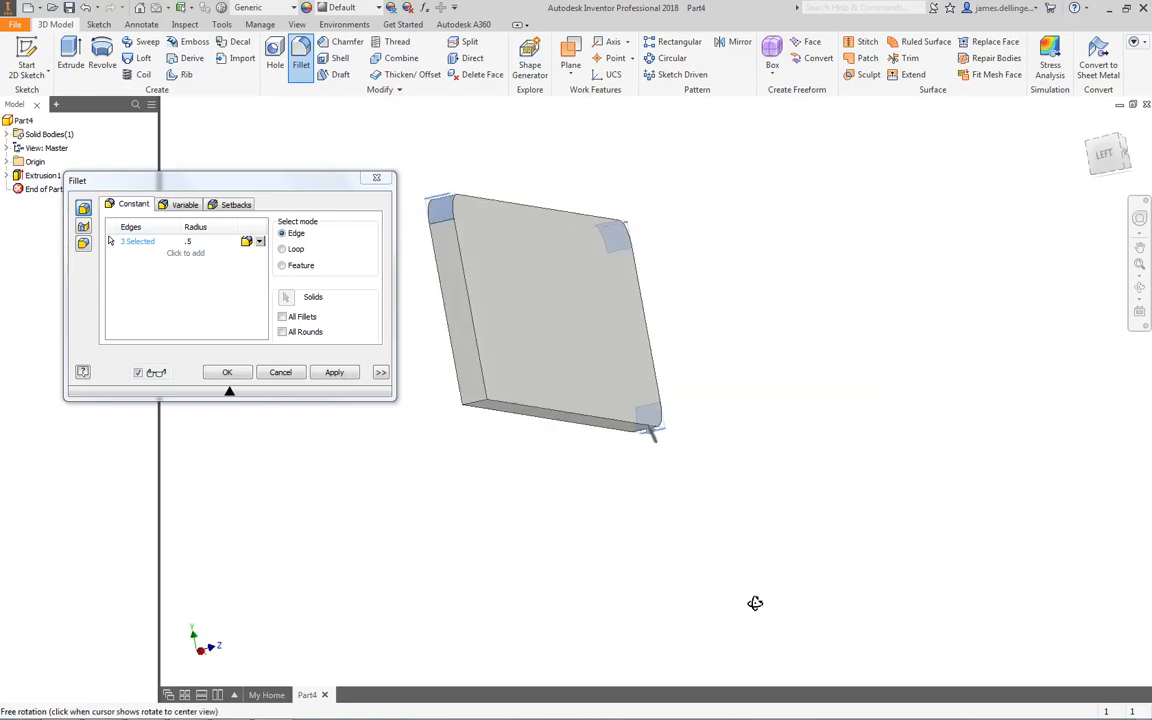
click(476, 402)
shift+middle_drag(830, 445, 612, 501)
click(227, 372)
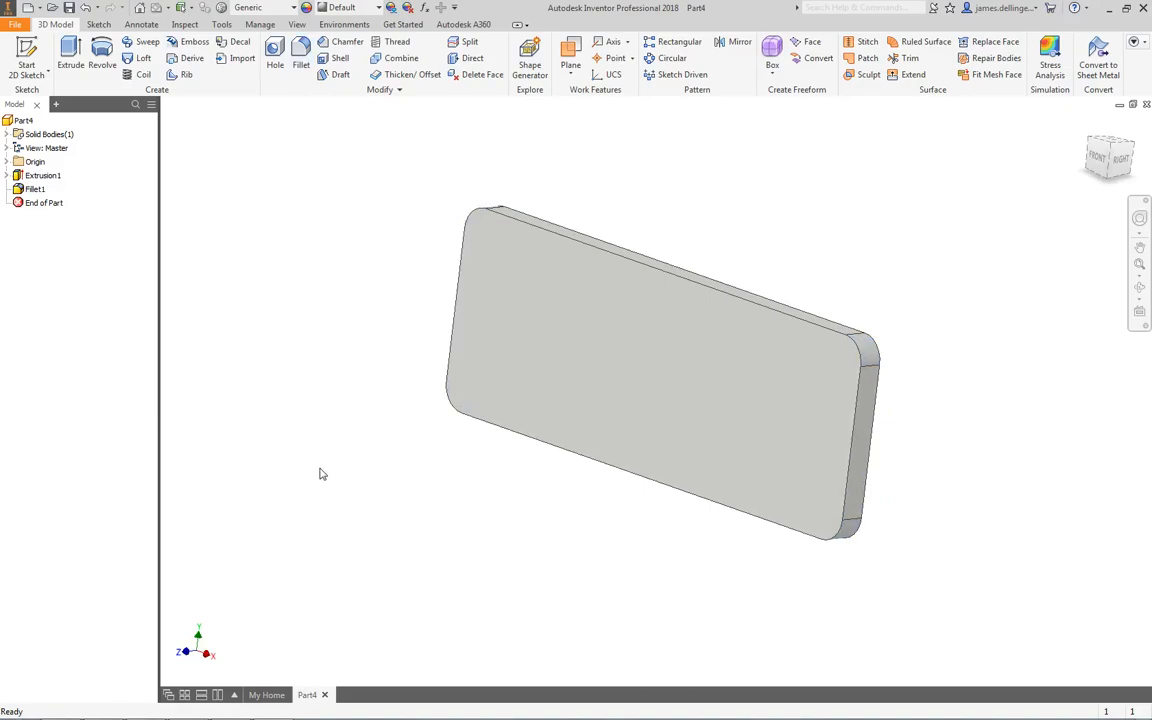
Sketch a horizontal construction line on the plate's front face, joining the midpoints of the two short side edges.
key(alt+Tab)
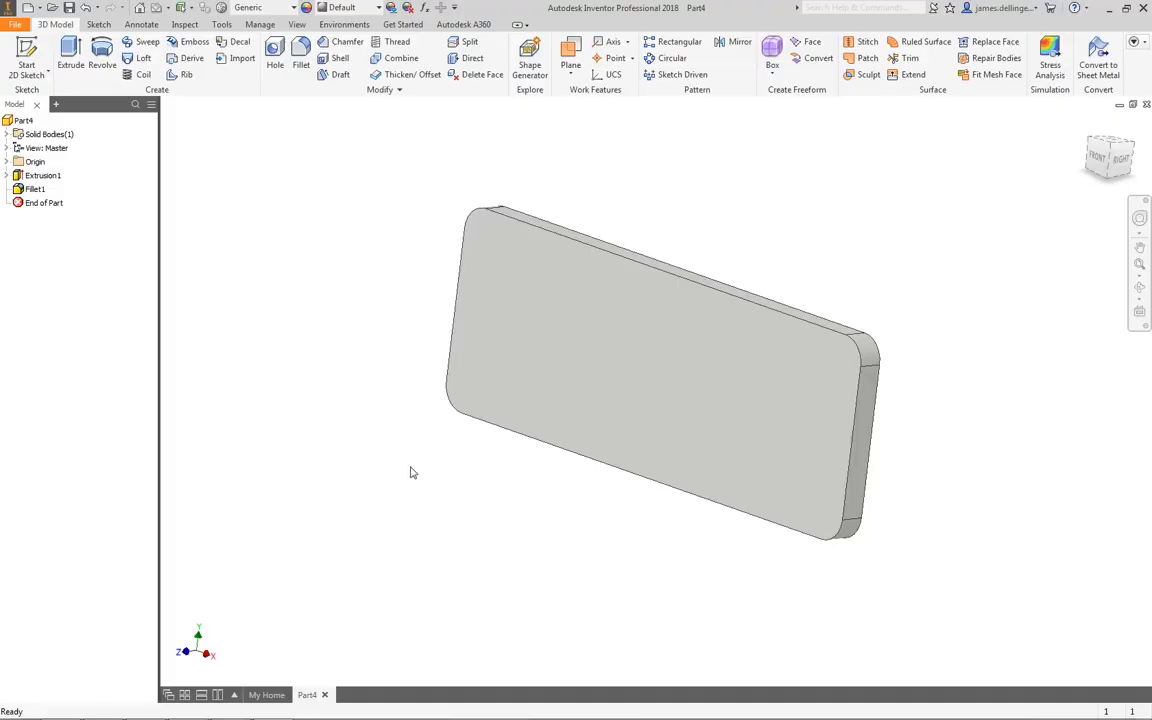
click(576, 340)
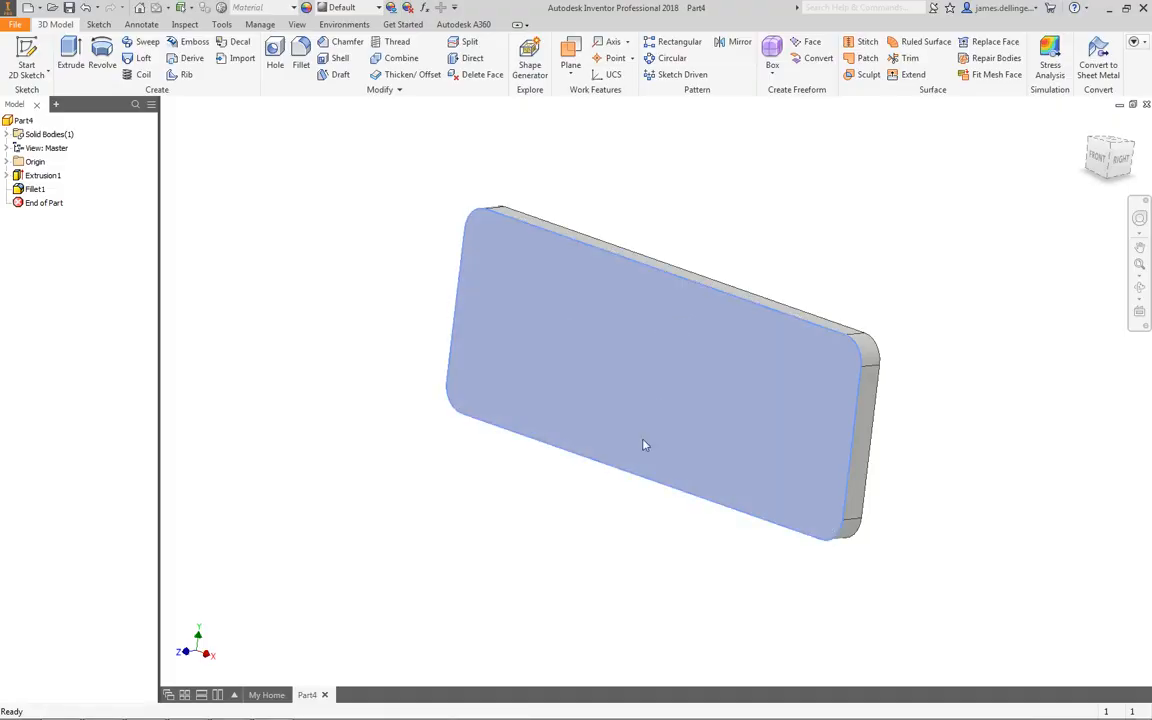
key(s)
mouse_move(879, 342)
middle_down()
mouse_move(604, 409)
mouse_move(473, 410)
middle_up()
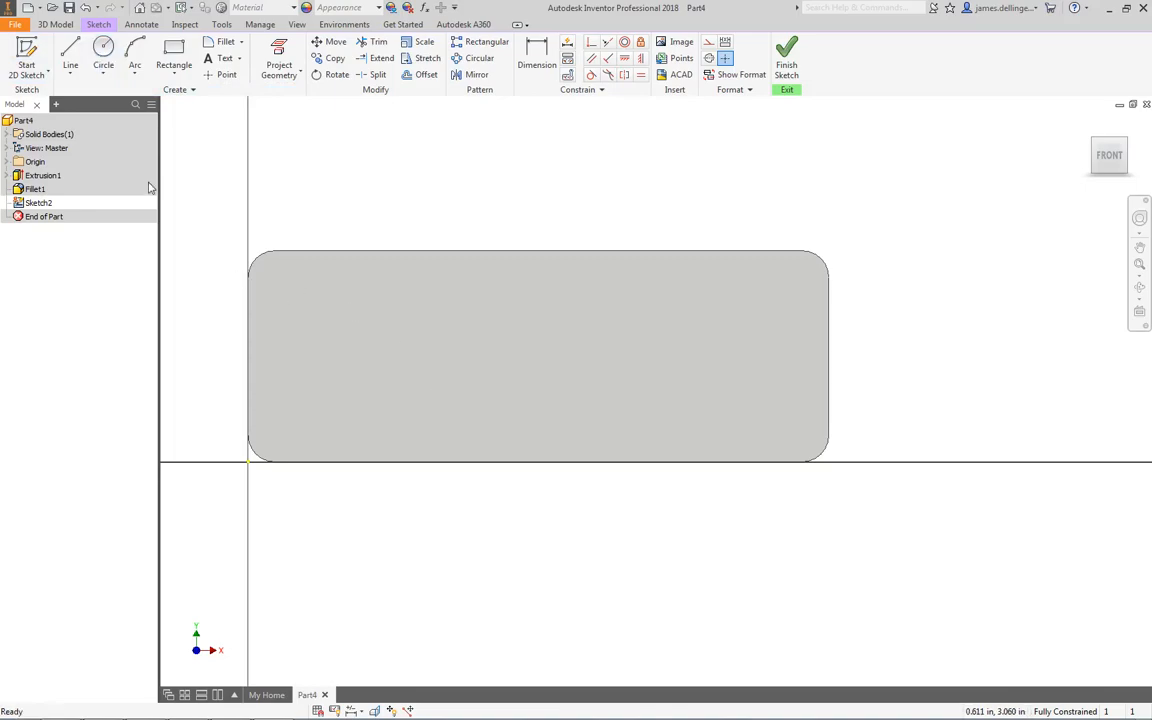
click(70, 55)
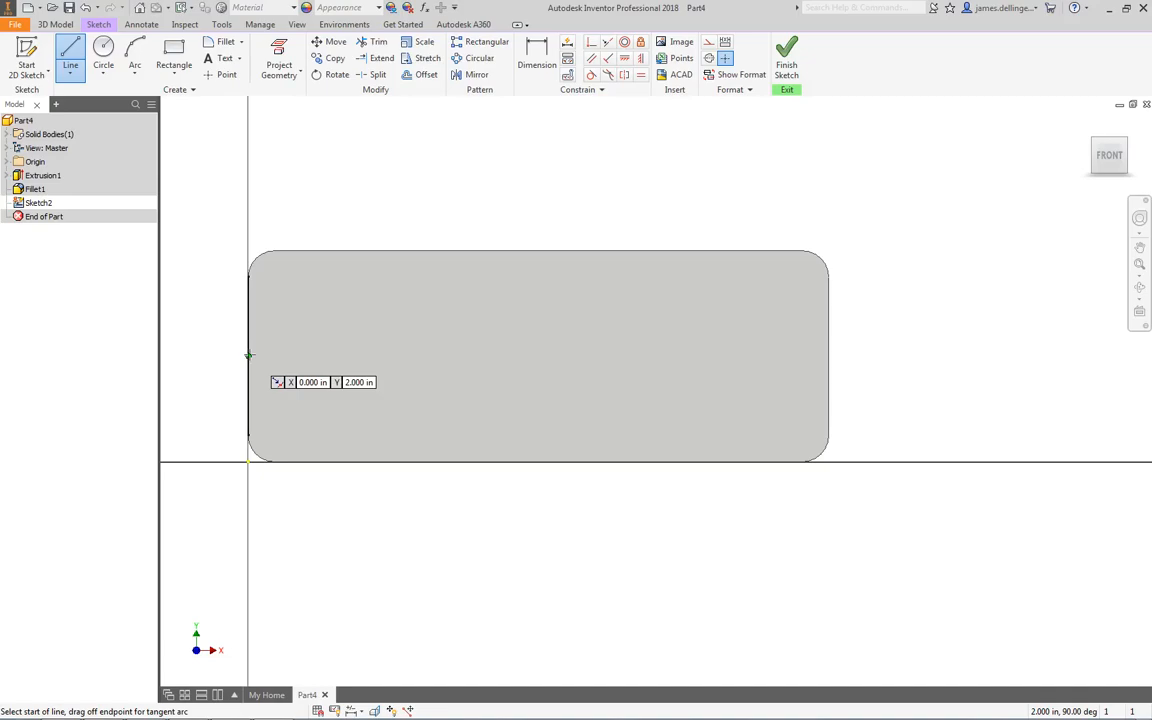
click(249, 355)
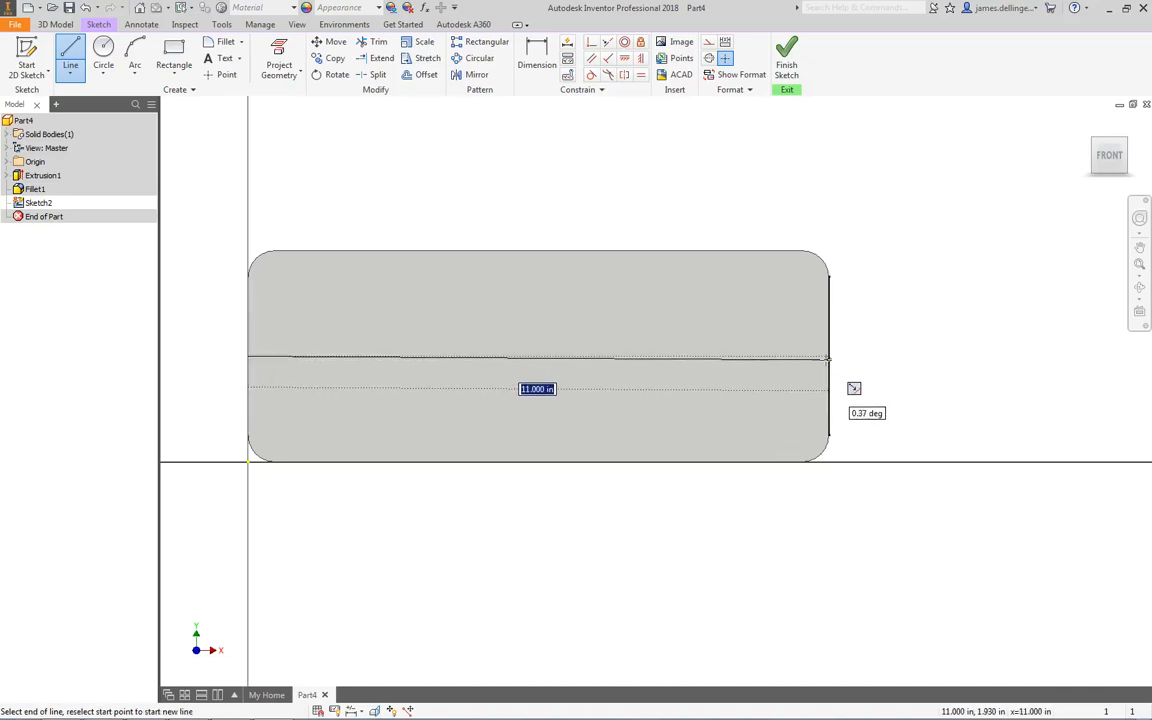
click(828, 357)
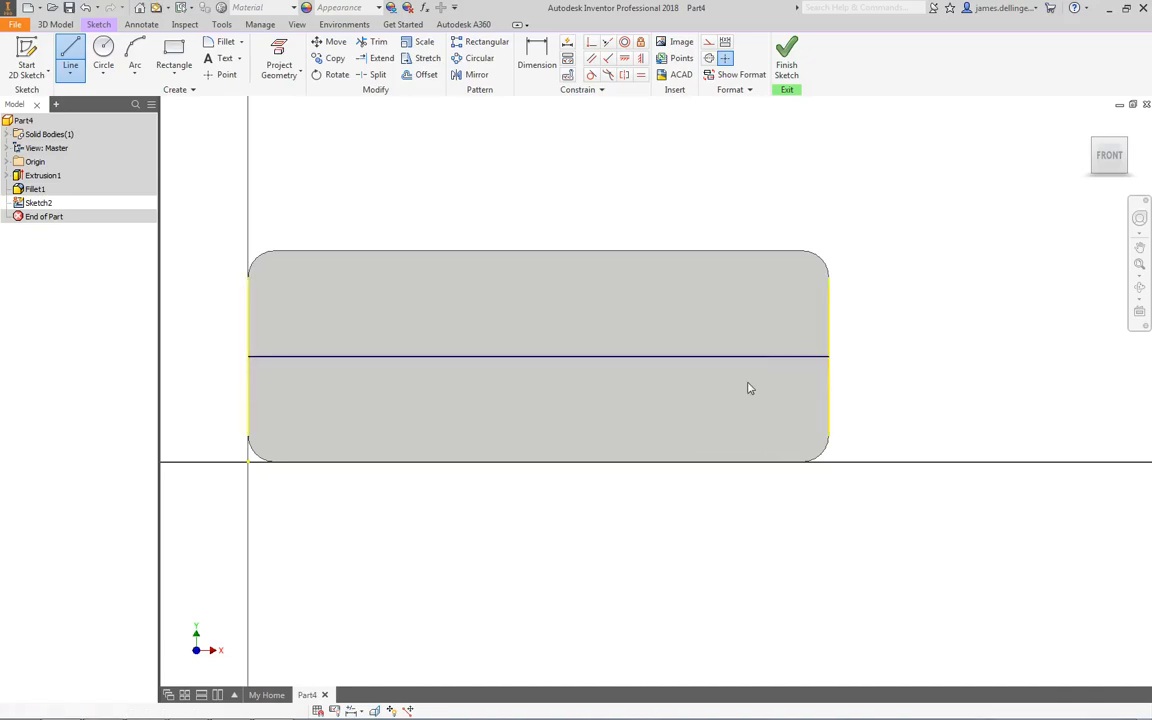
key(Escape)
click(488, 357)
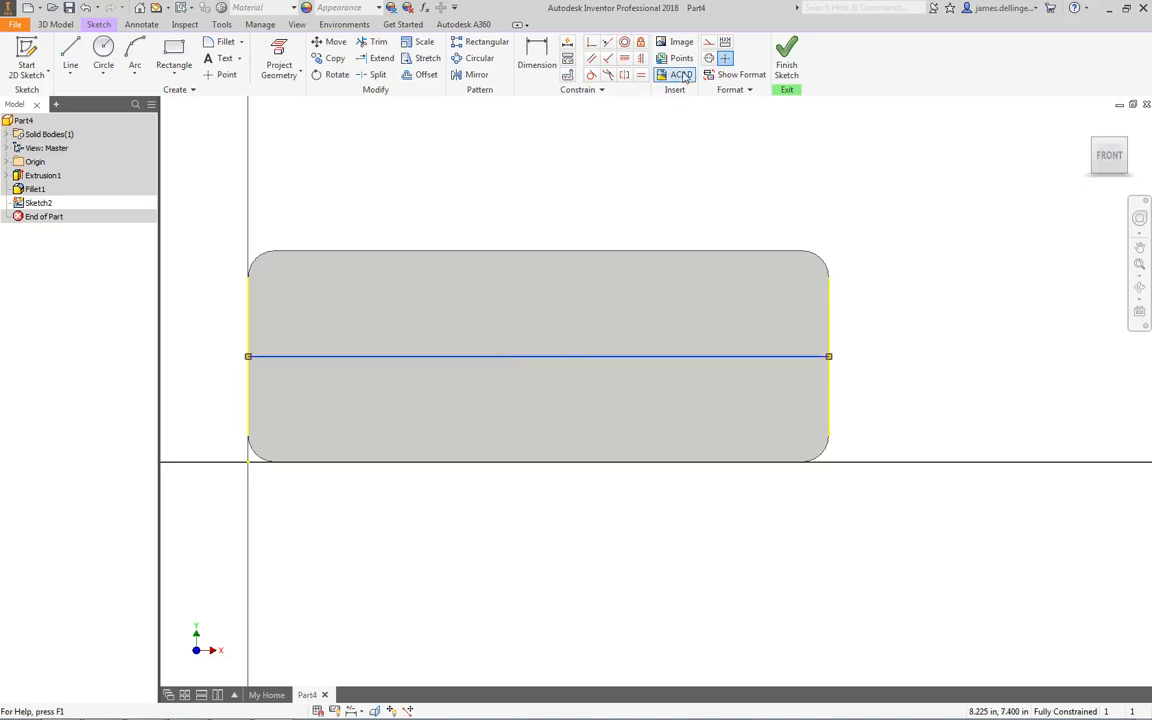
click(708, 41)
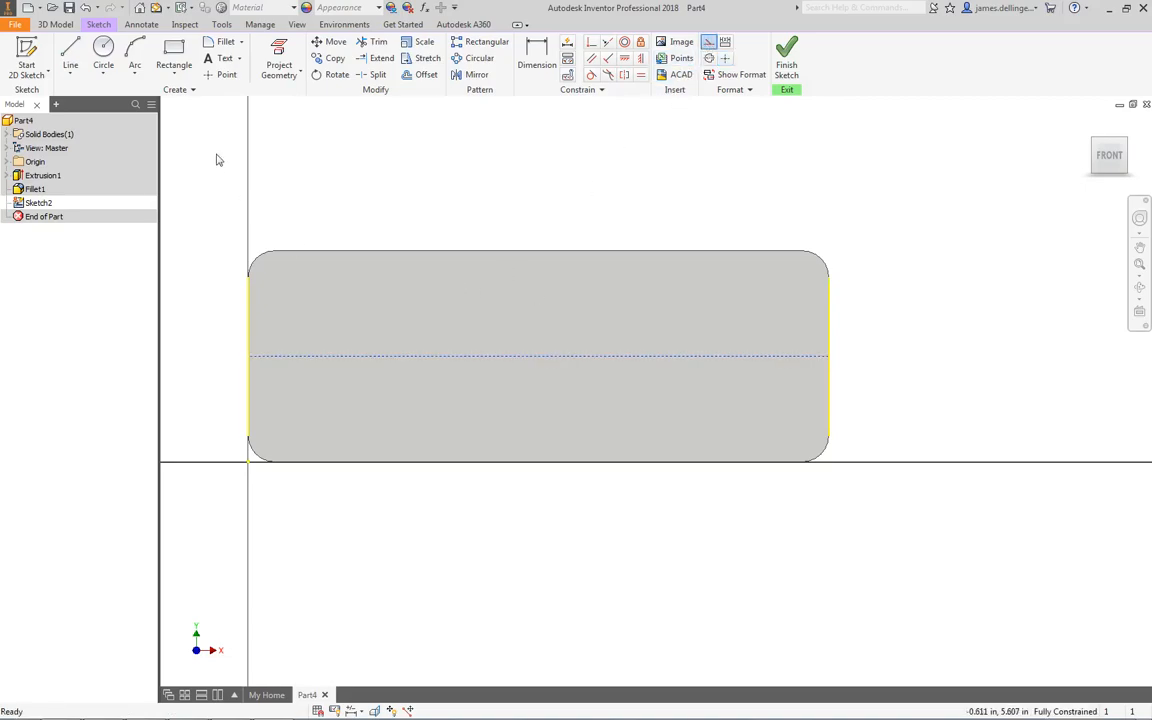
Place two sketch points on the construction line, one near each end of the plate.
click(221, 74)
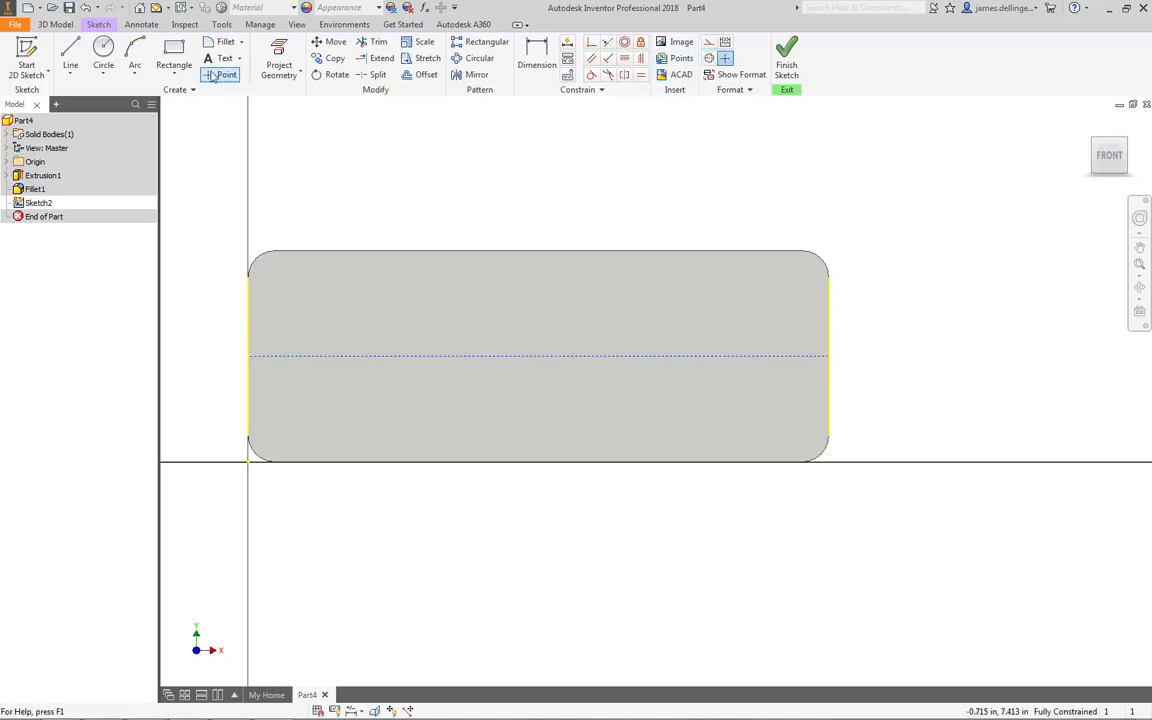
click(297, 357)
click(790, 357)
key(Escape)
Dimension the left sketch point 0.438 in from the plate's left edge.
key(d)
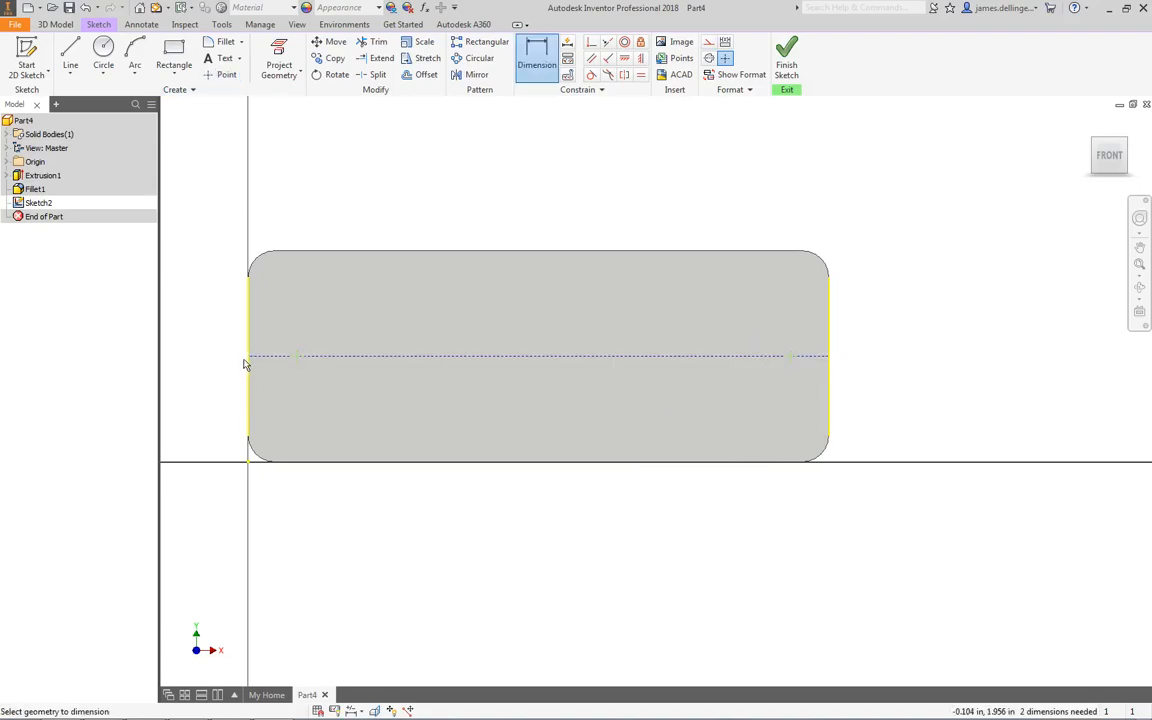
click(249, 370)
click(297, 357)
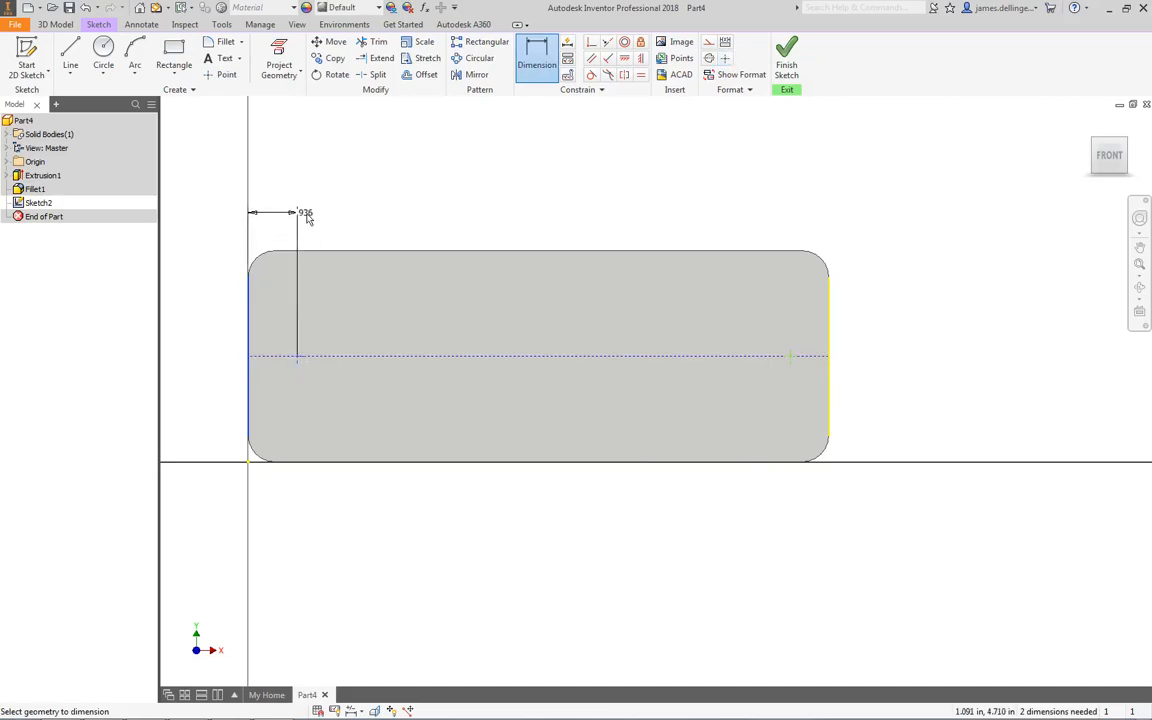
click(296, 208)
text(.438)
key(Return)
Check the drawing in OneNote, dimension the right sketch point 0.4375 in from the plate's right edge in Inventor, and finish the sketch.
key(alt+Tab)
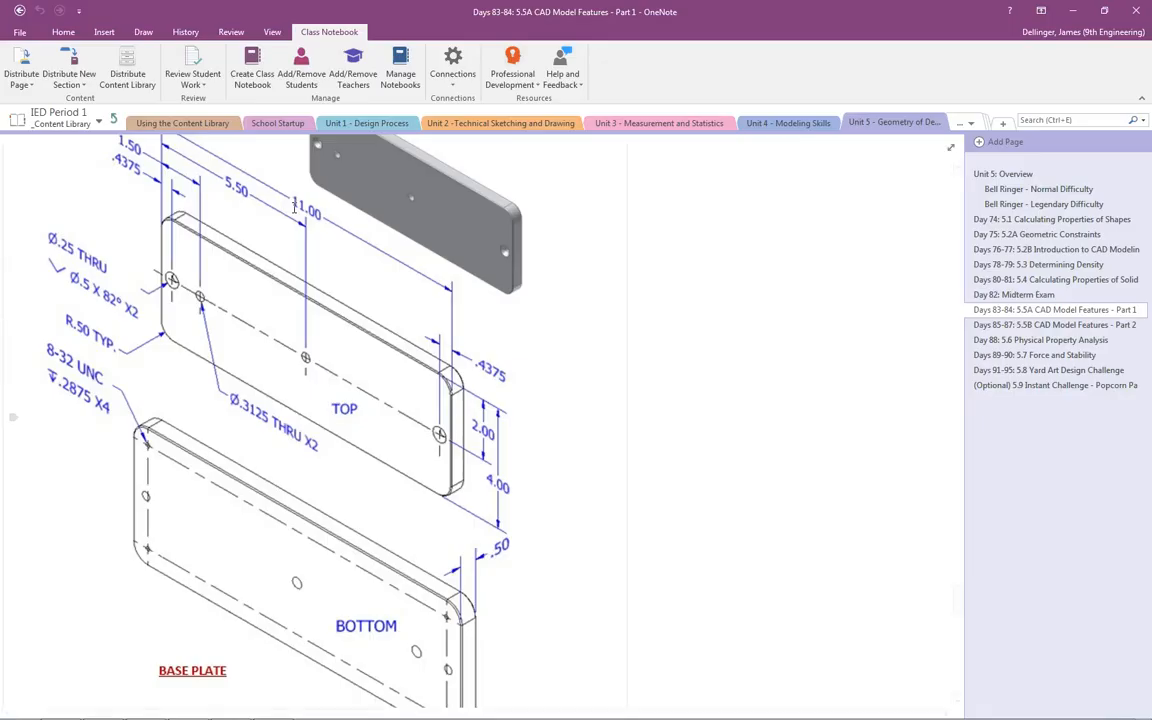
key(alt+Tab)
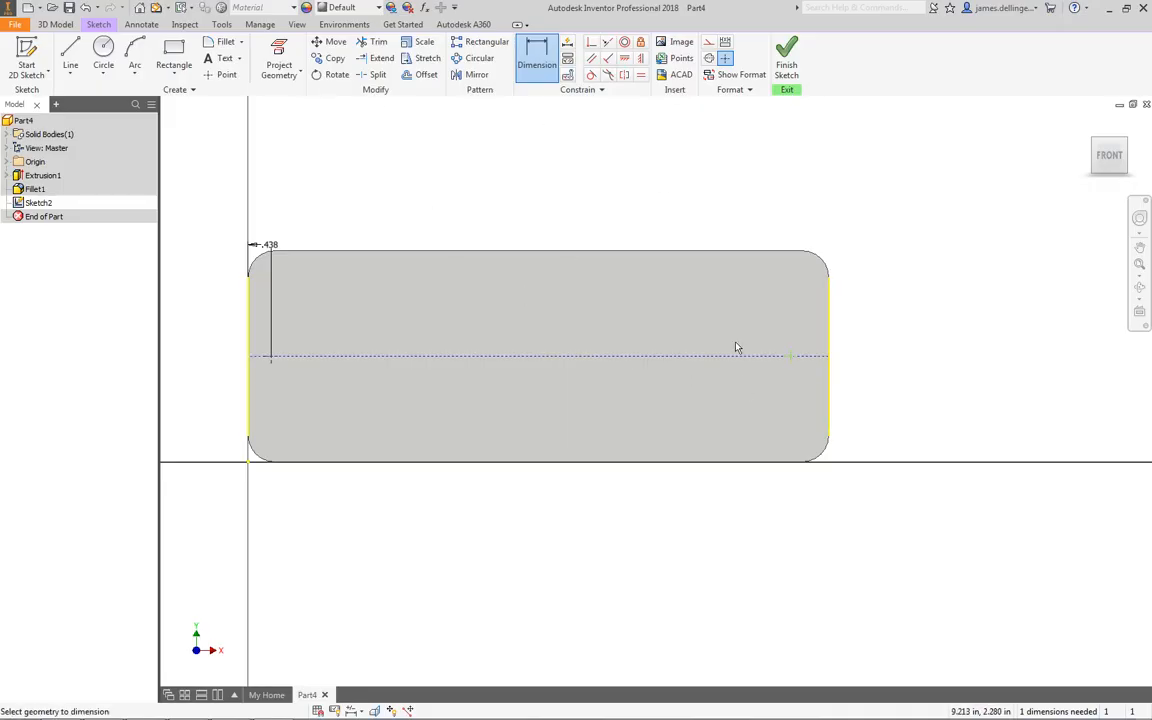
click(828, 358)
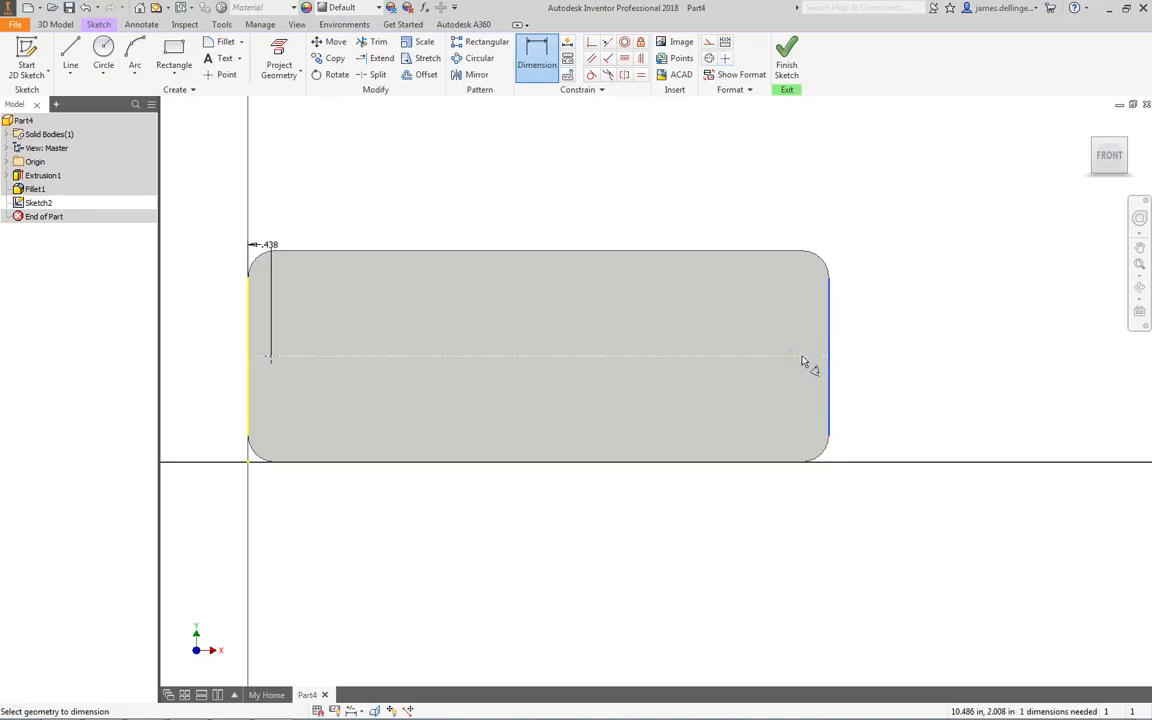
click(790, 356)
click(805, 218)
text(.4375)
key(Return)
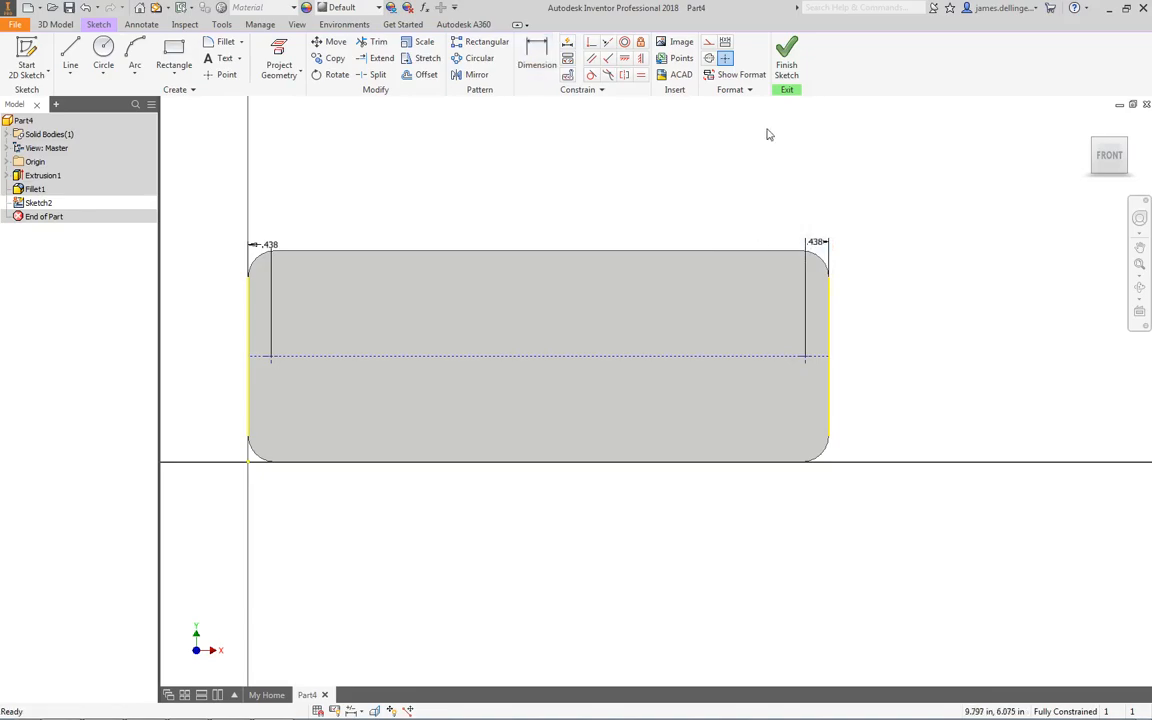
click(787, 58)
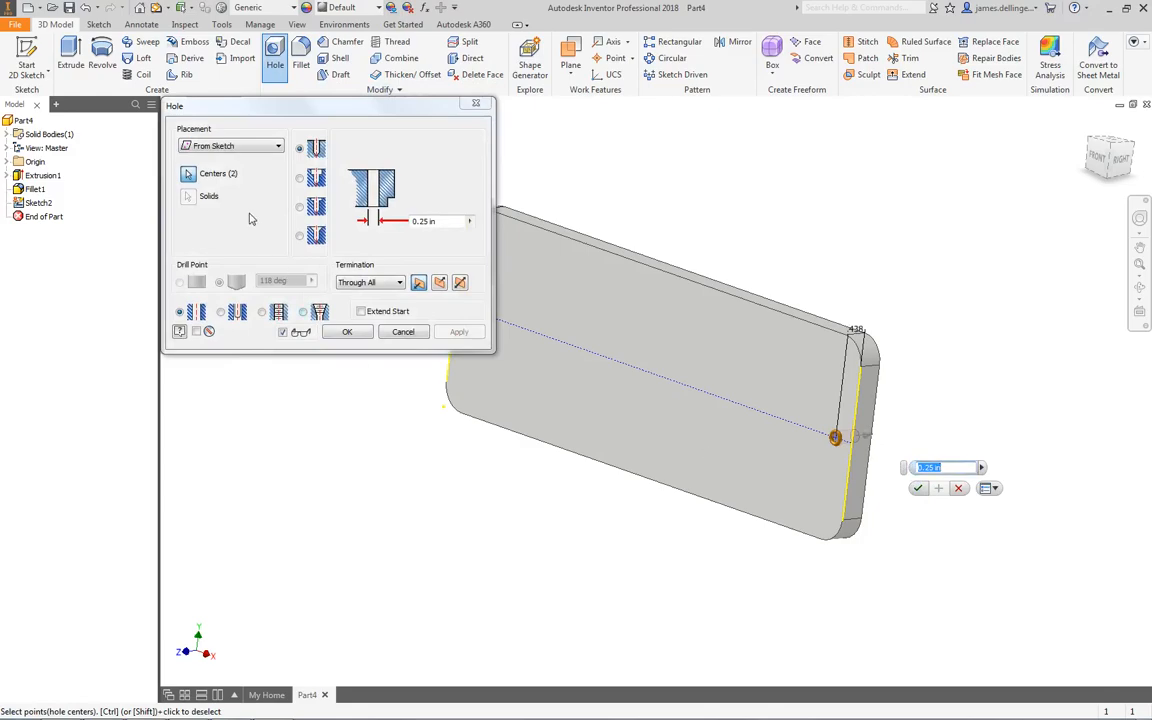
Check the drawing in OneNote and create two 0.25 in through-all countersunk holes at the sketch points in Inventor, with a 0.5 in, 82° countersink.
click(316, 235)
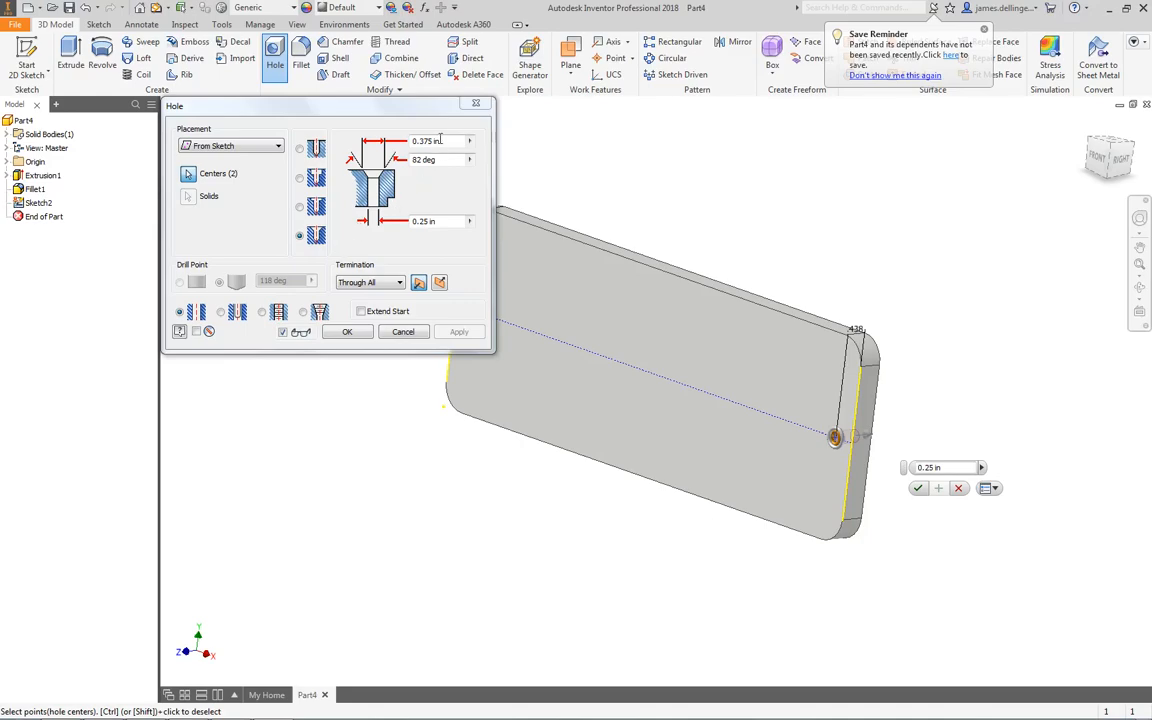
click(414, 142)
text(.5)
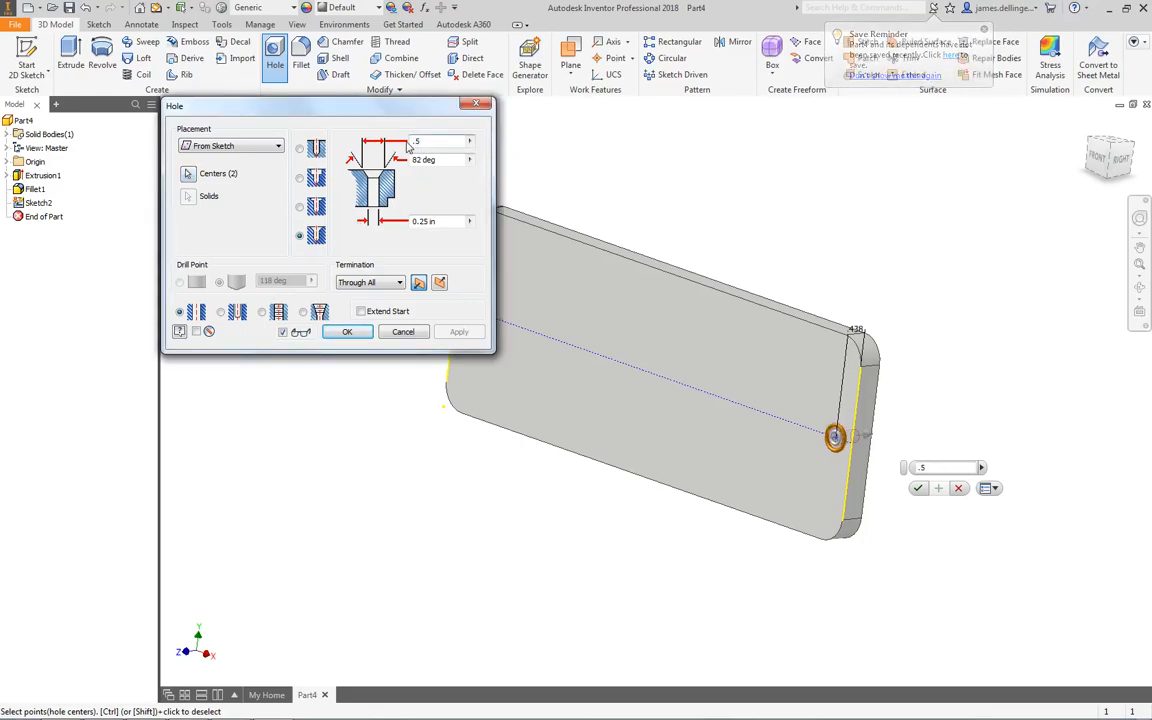
click(447, 161)
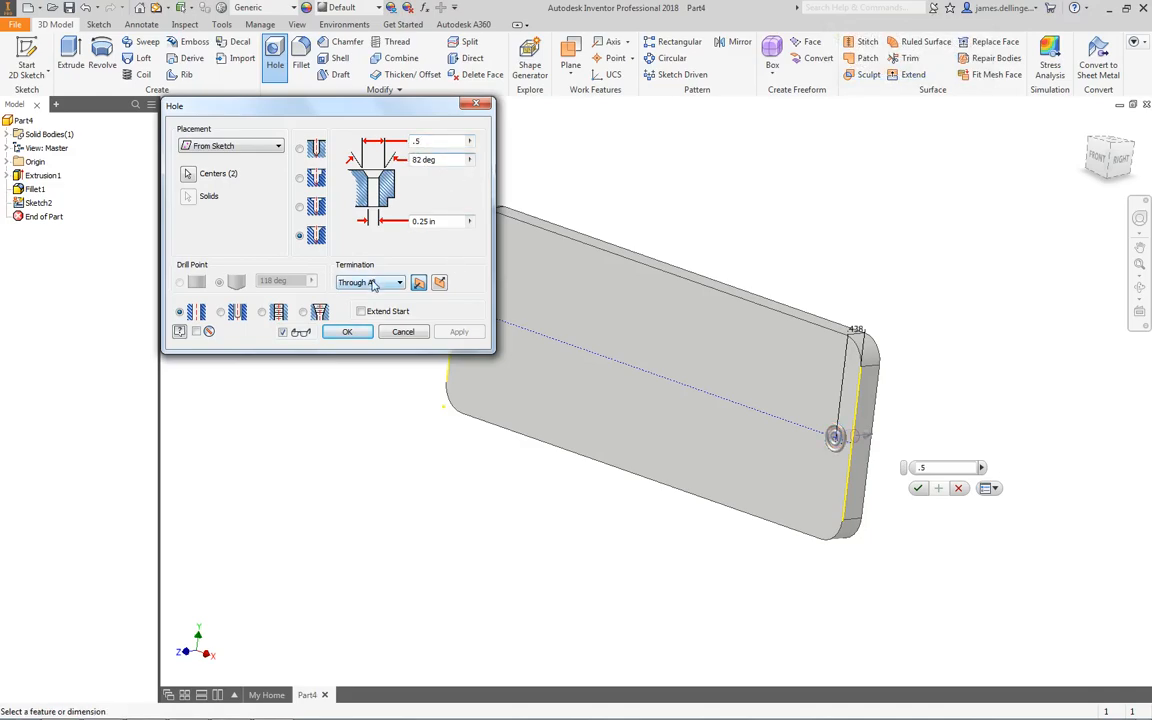
key(alt+Tab)
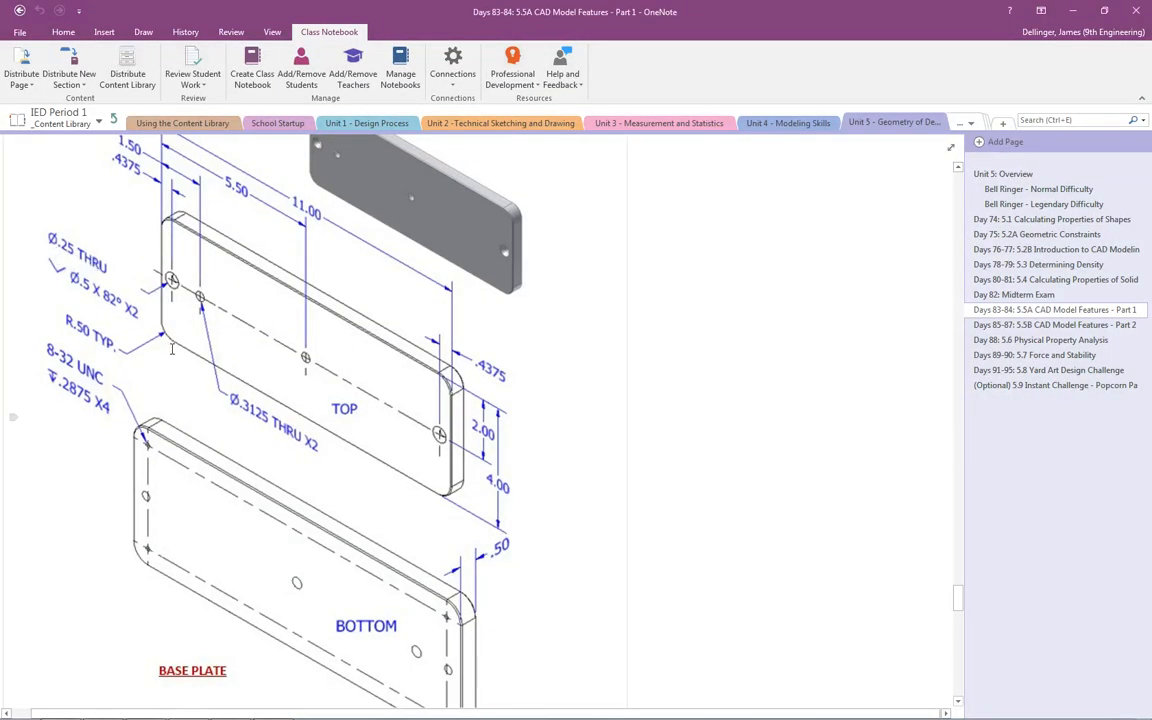
key(alt+Tab)
click(345, 404)
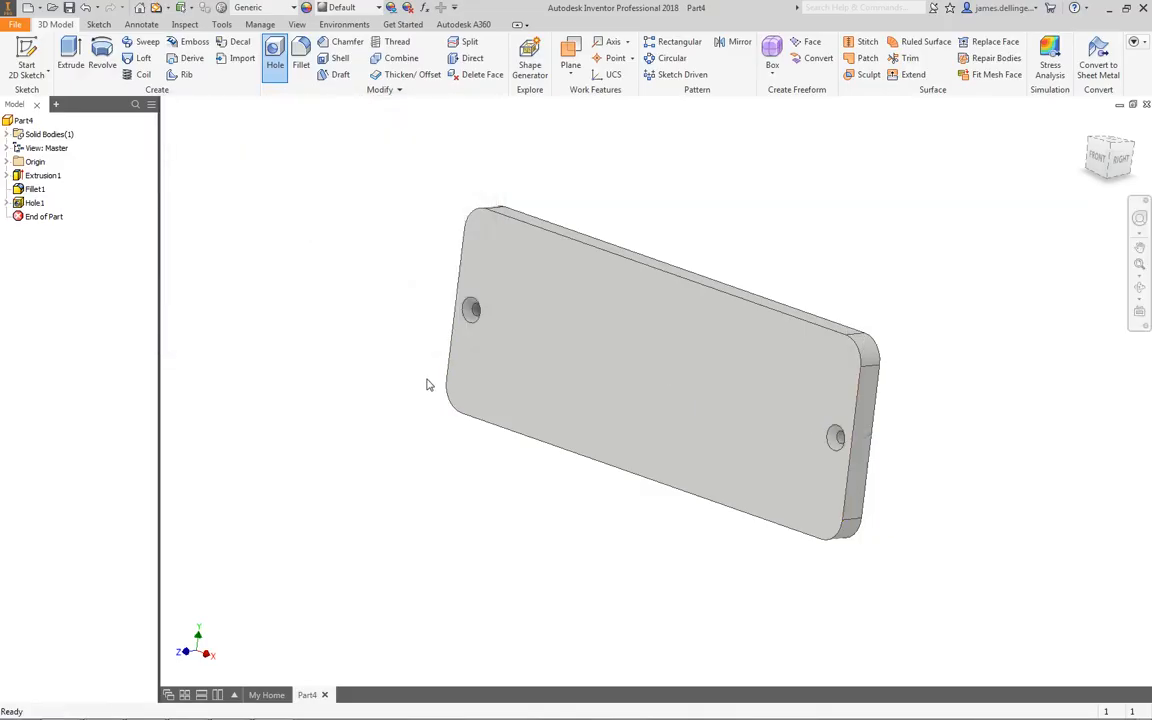
Start a sketch on the plate's front face and draw a horizontal construction line joining the midpoints of its short side edges.
shift+middle_drag(419, 401, 453, 398)
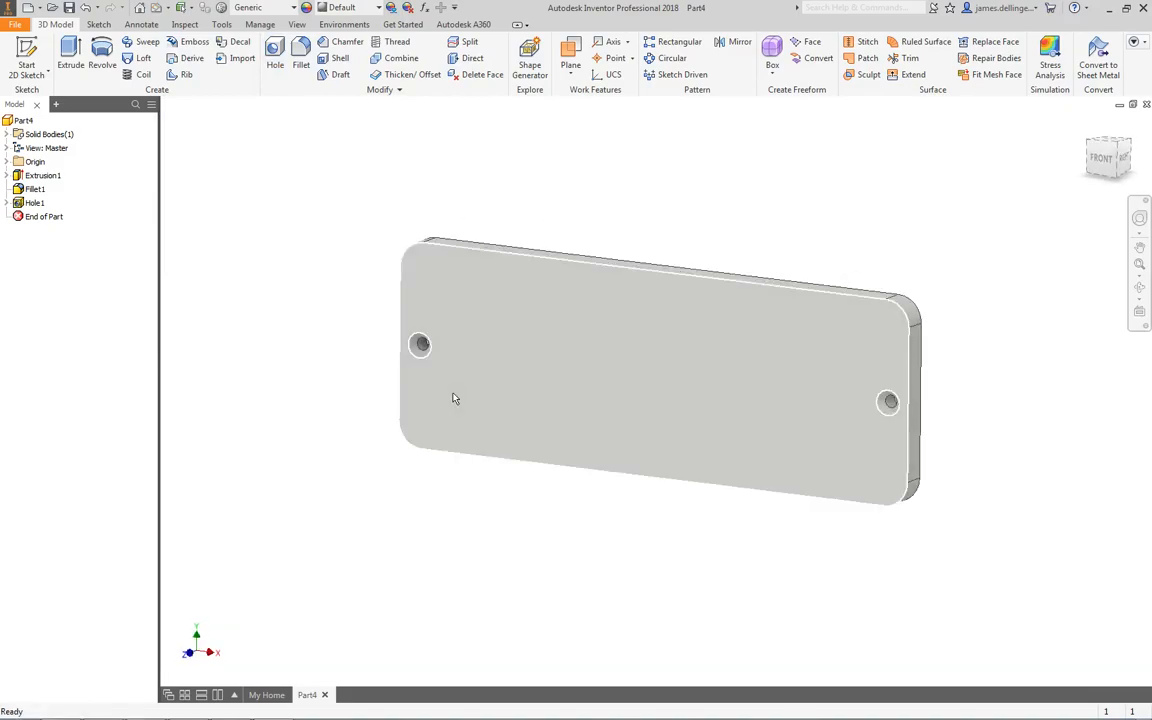
key(alt+Tab)
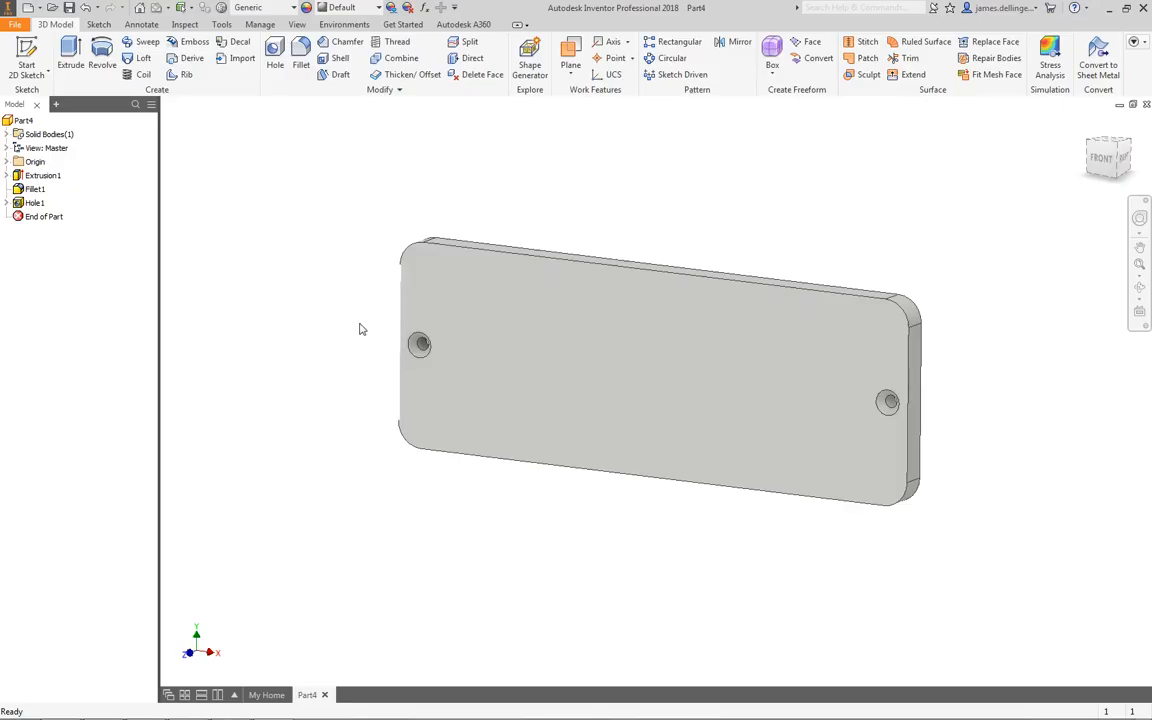
click(575, 361)
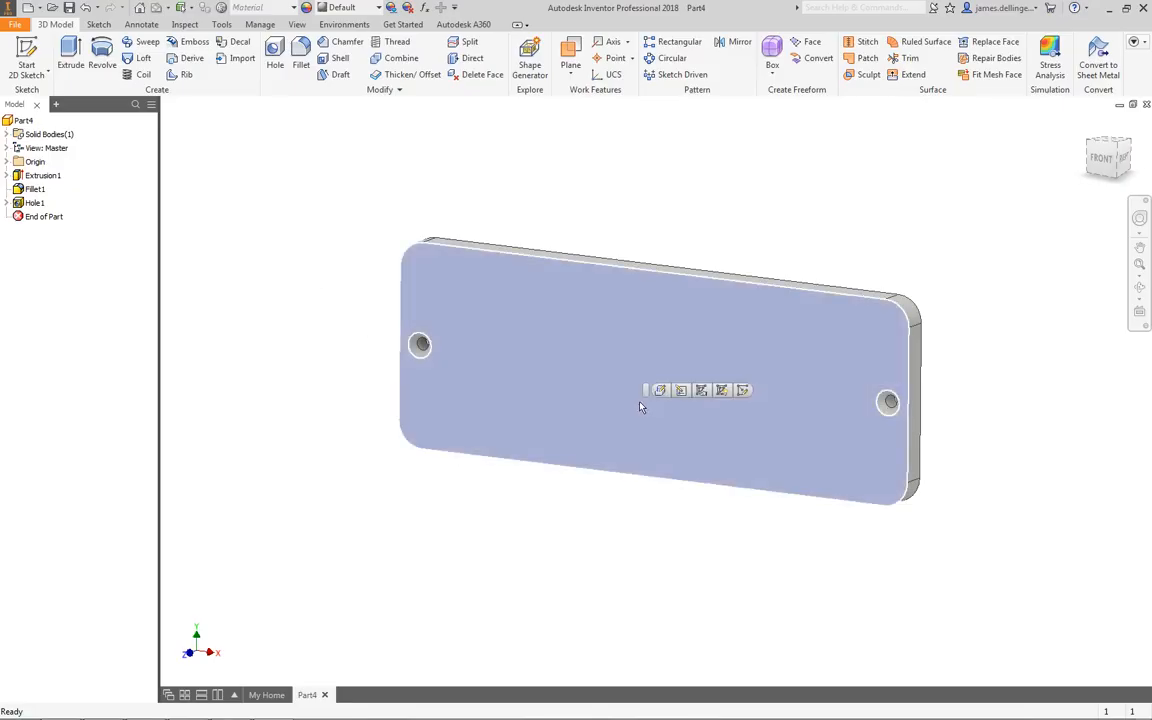
key(s)
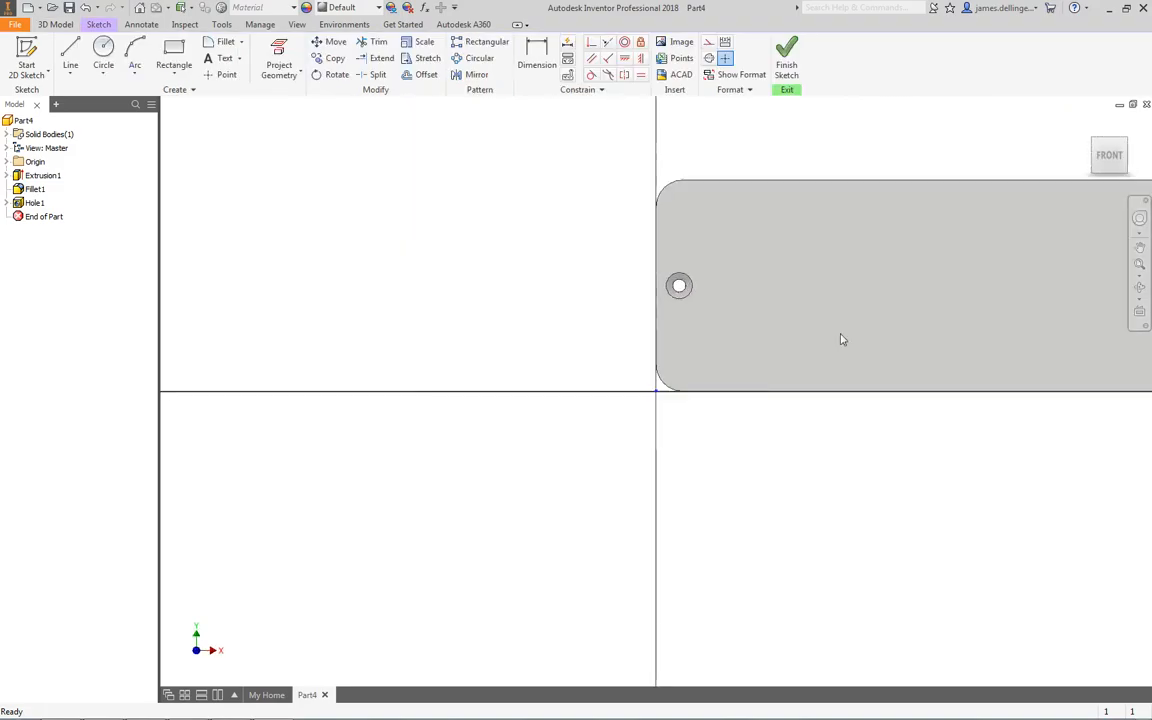
click(70, 50)
click(316, 372)
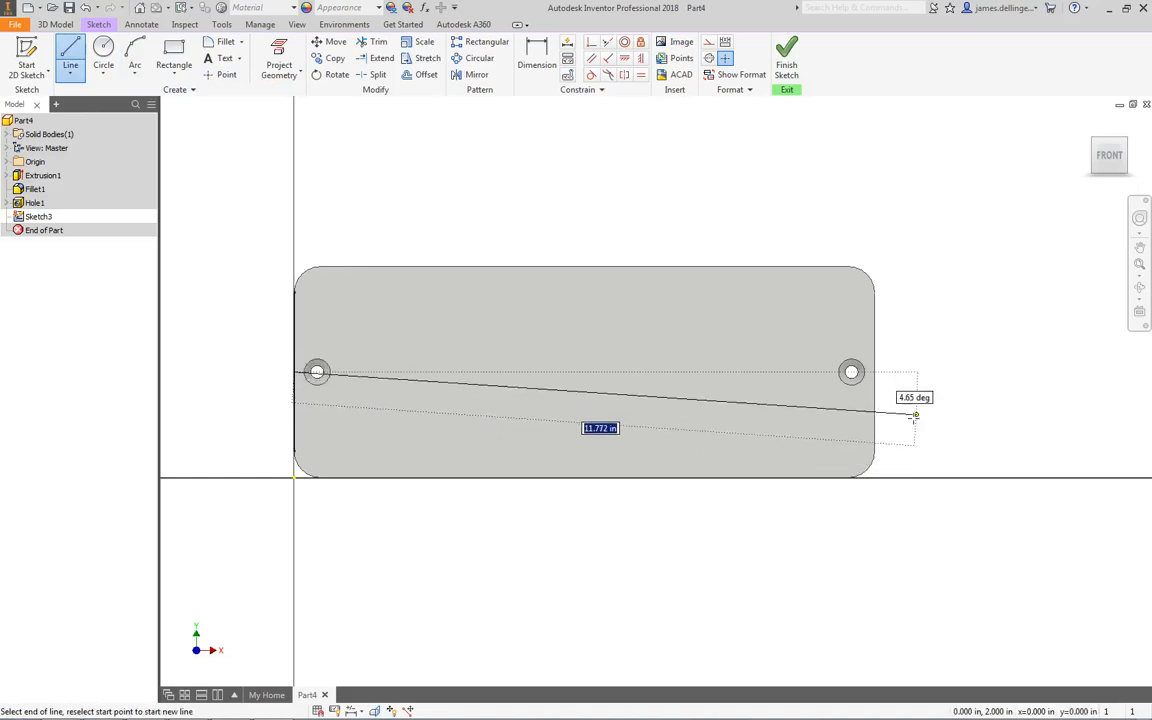
click(875, 372)
key(Escape)
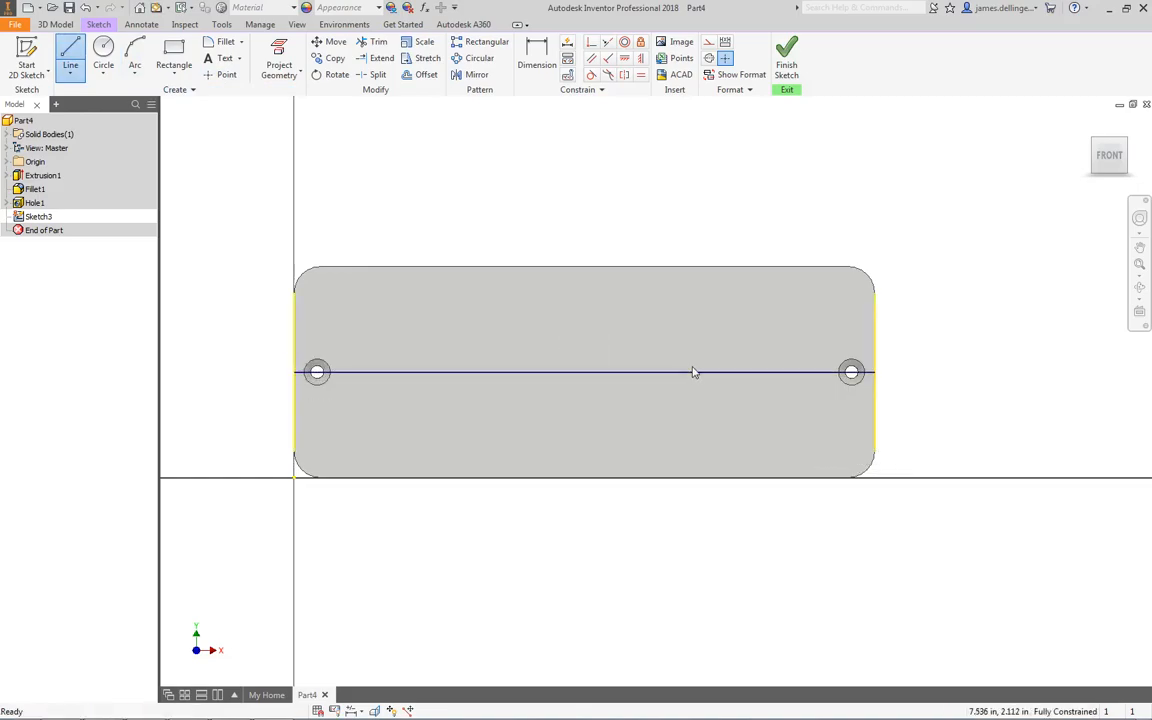
right_click(693, 378)
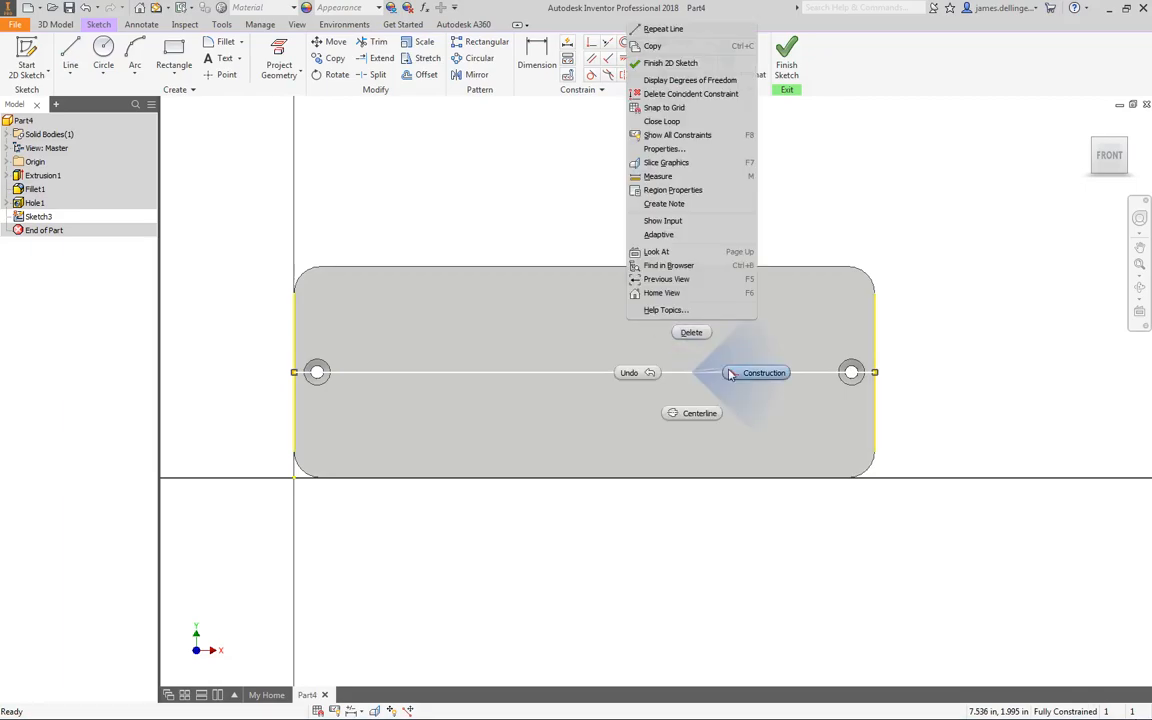
click(733, 375)
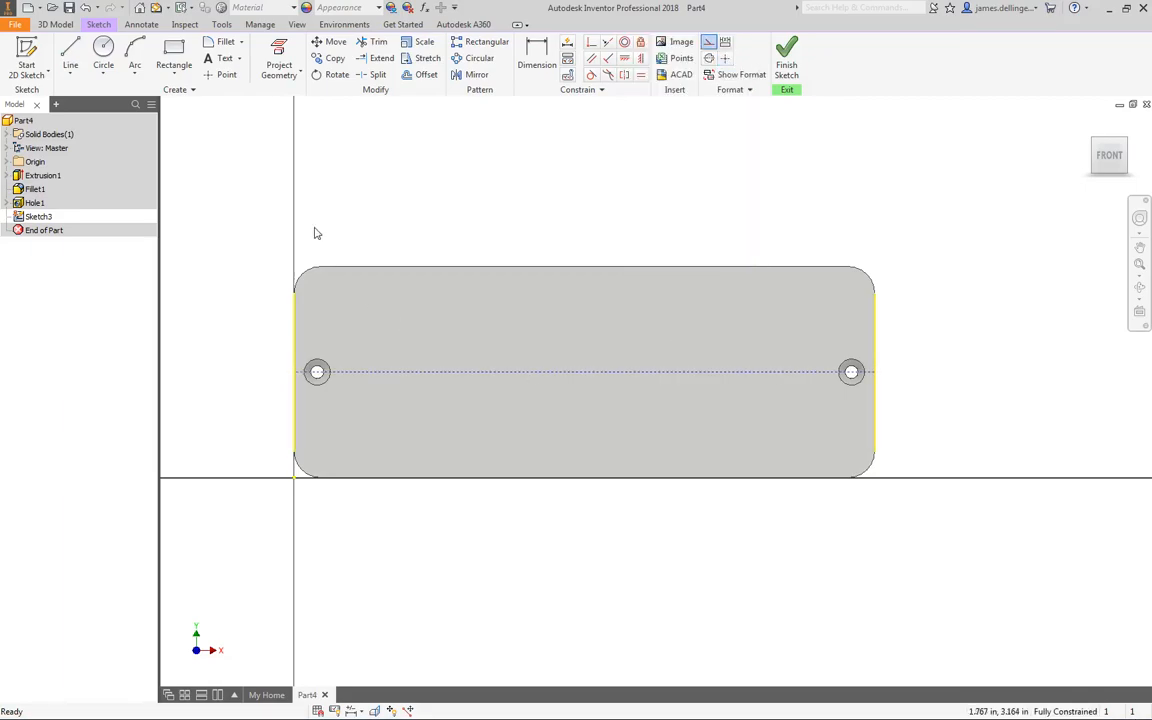
Place two sketch points on the construction line, about 2.1 in and 4.5 in from the plate's left edge, and leave the sketch.
click(222, 75)
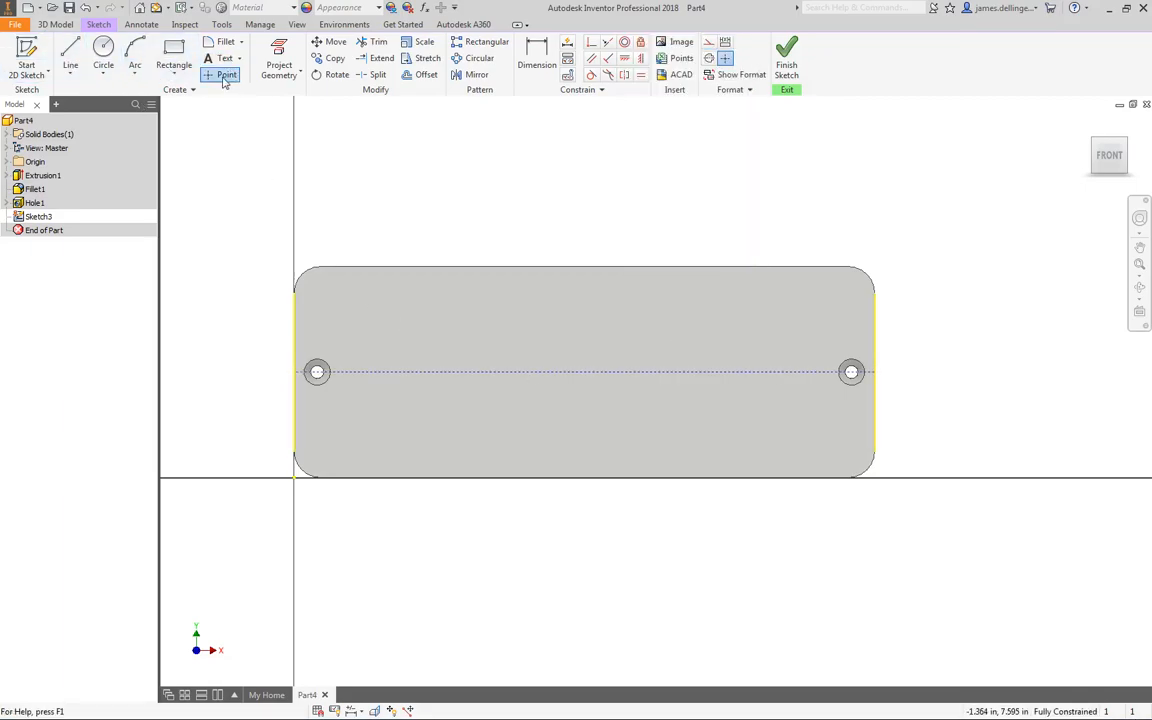
click(406, 371)
click(531, 371)
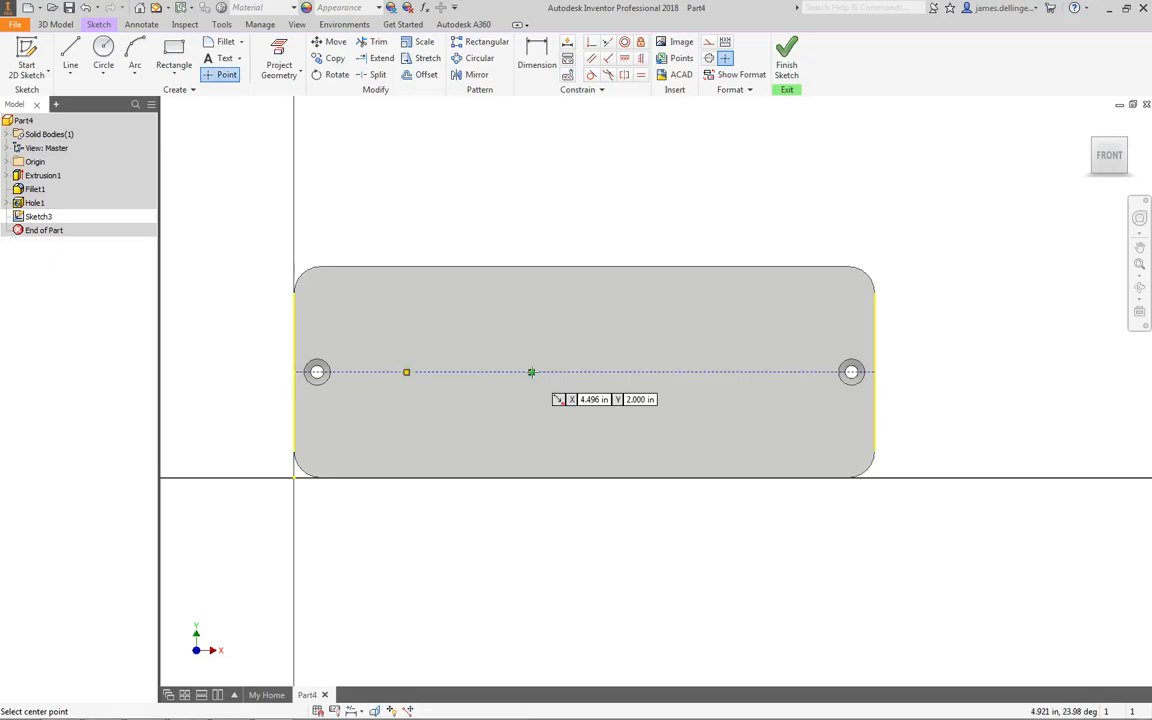
key(Escape)
key(s)
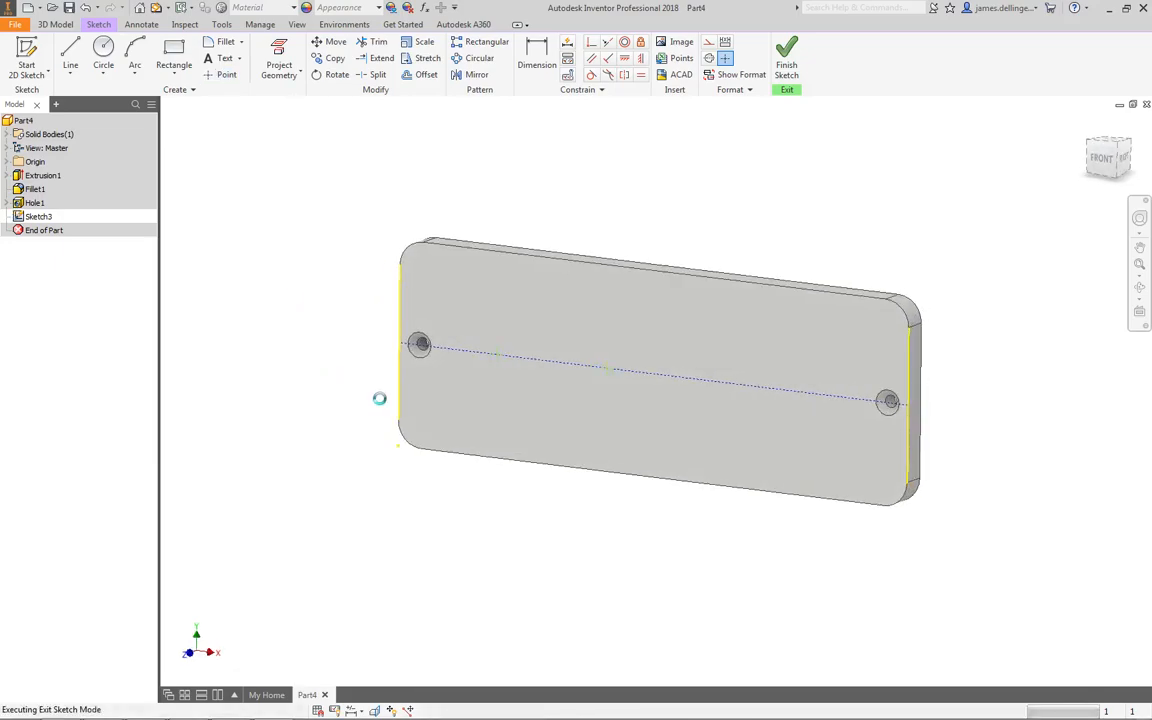
Reopen the sketch with the two new points and dimension the left point 1.5 in from the plate's left edge.
right_click(36, 216)
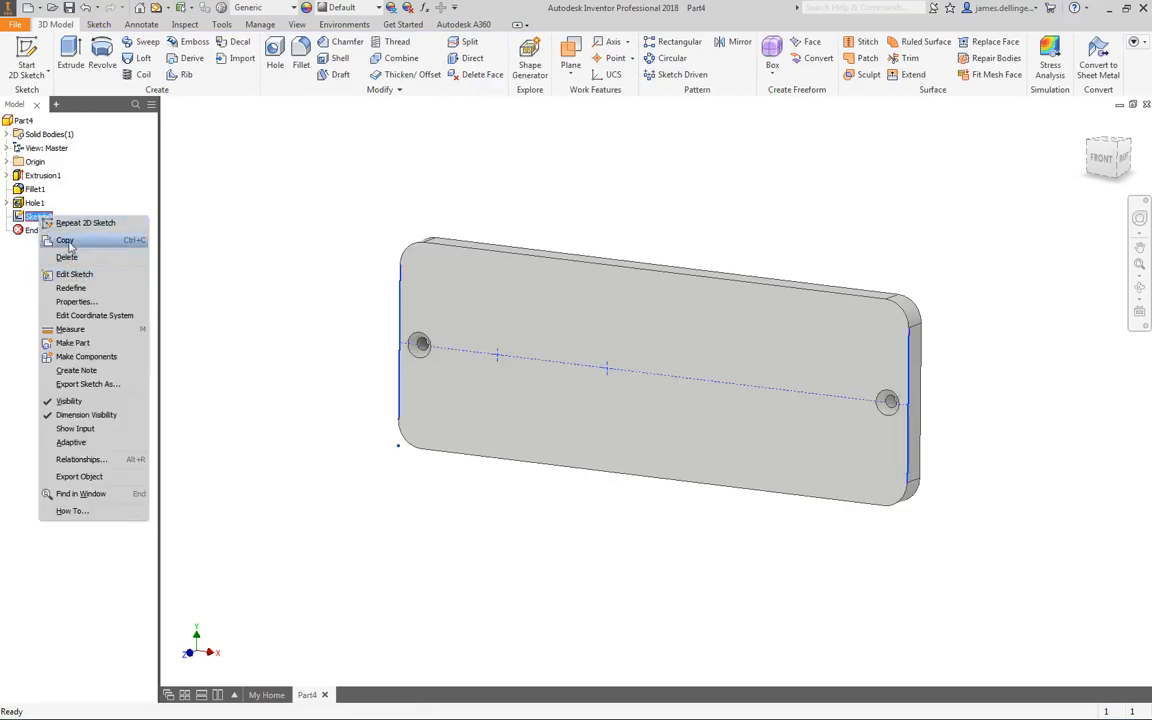
click(76, 273)
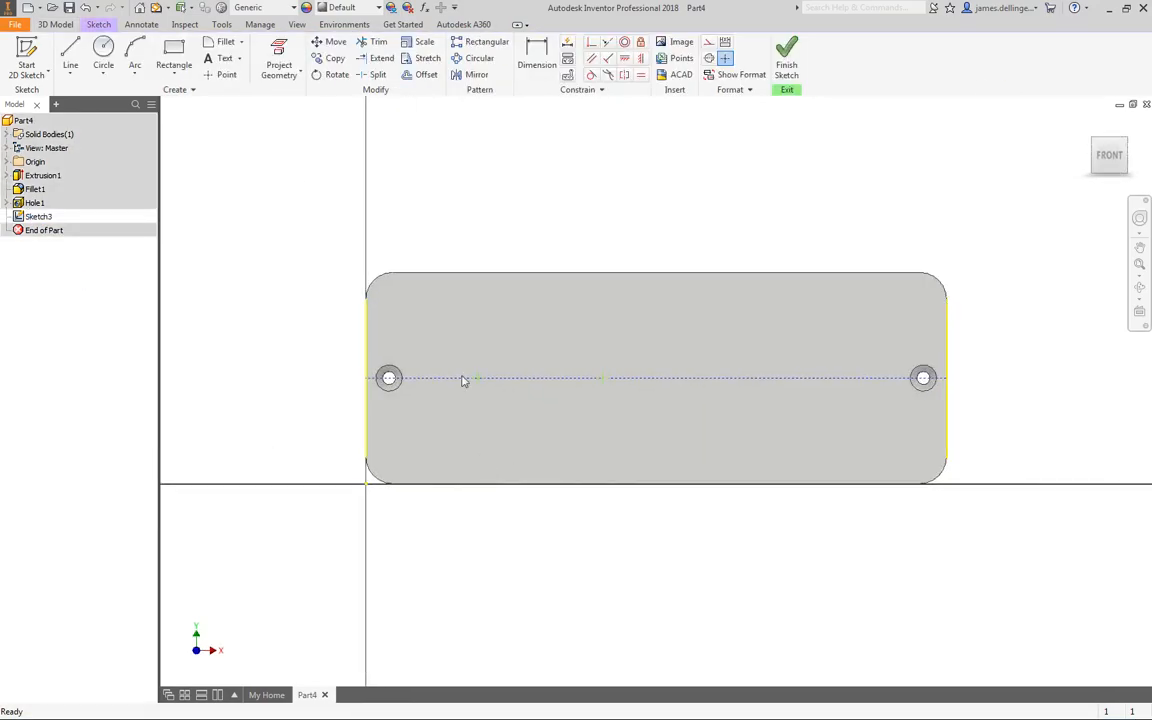
click(537, 55)
click(373, 404)
click(478, 379)
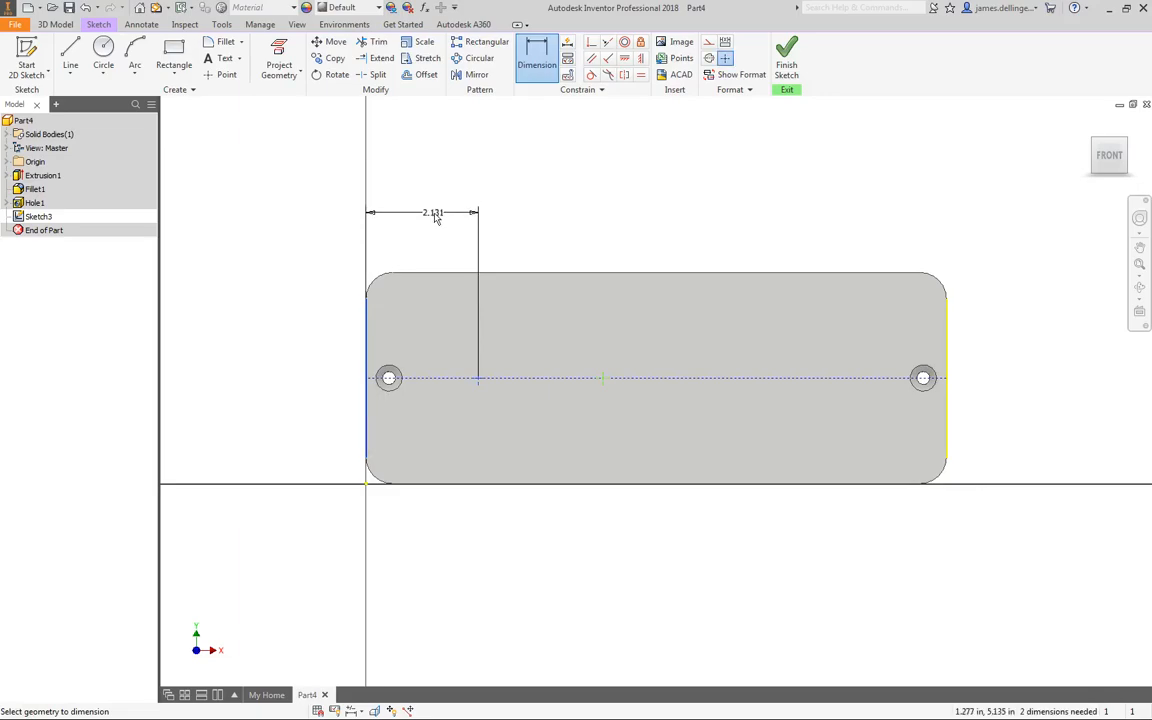
click(430, 218)
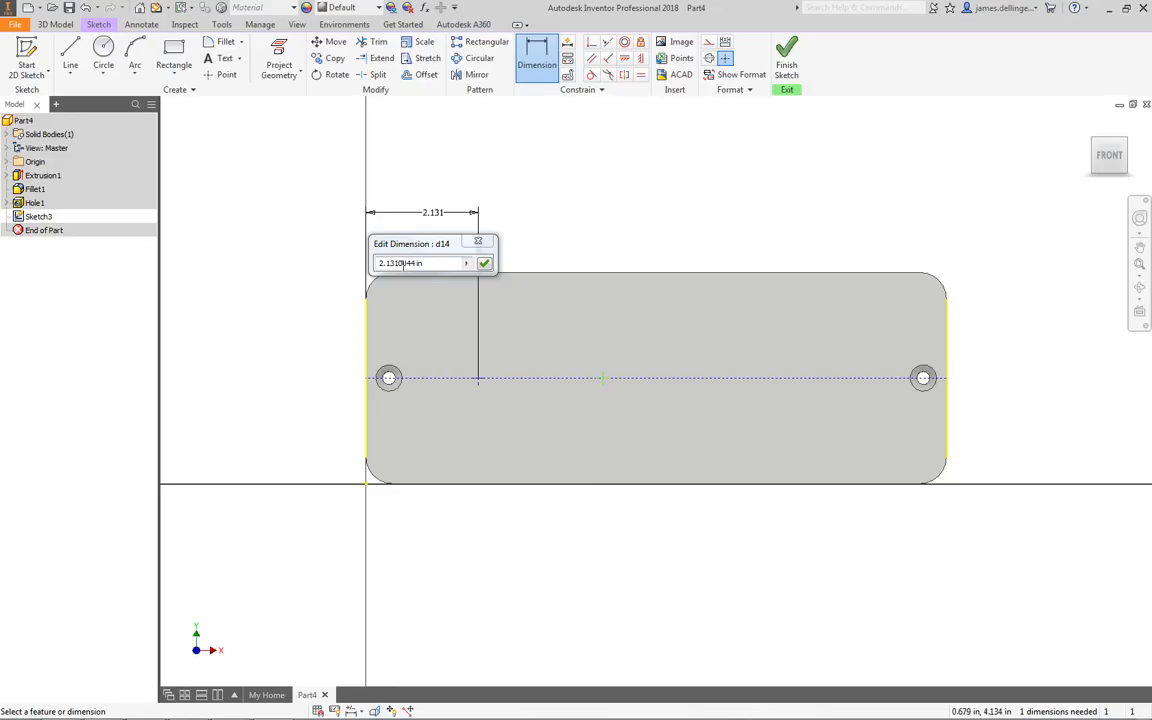
click(400, 263)
drag(438, 262, 359, 259)
text(1.5)
key(Return)
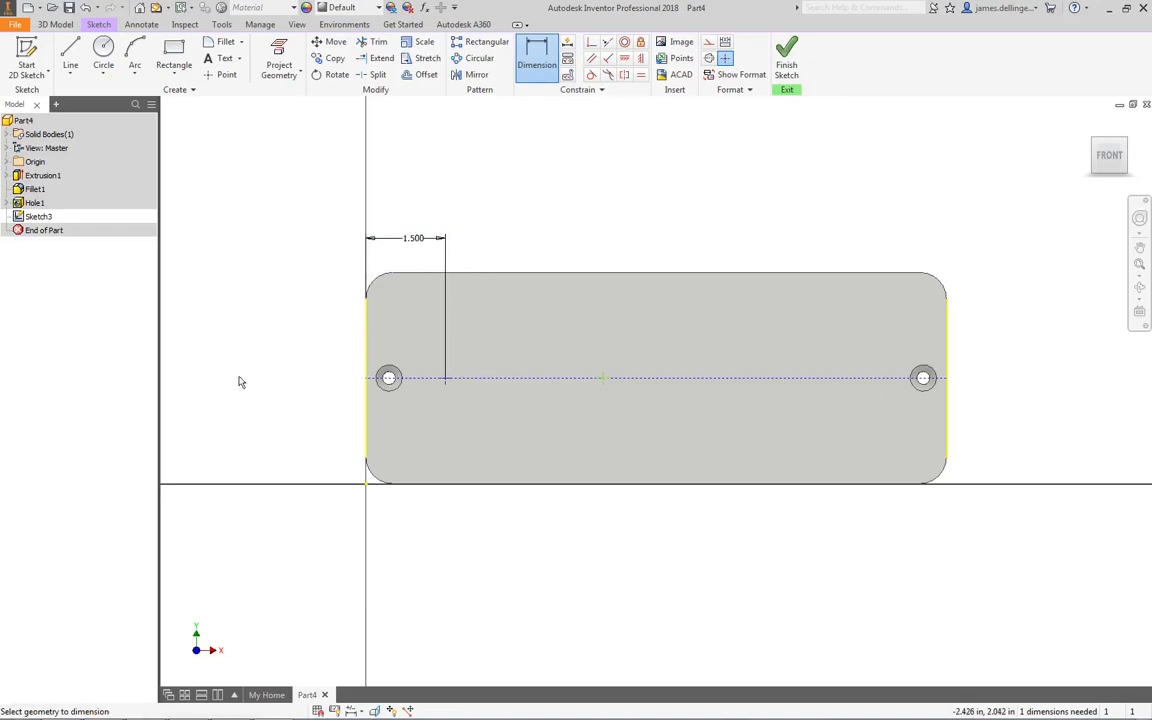
Dimension the second sketch point 5.5 in from the plate's left edge and finish the sketch.
click(367, 432)
click(604, 380)
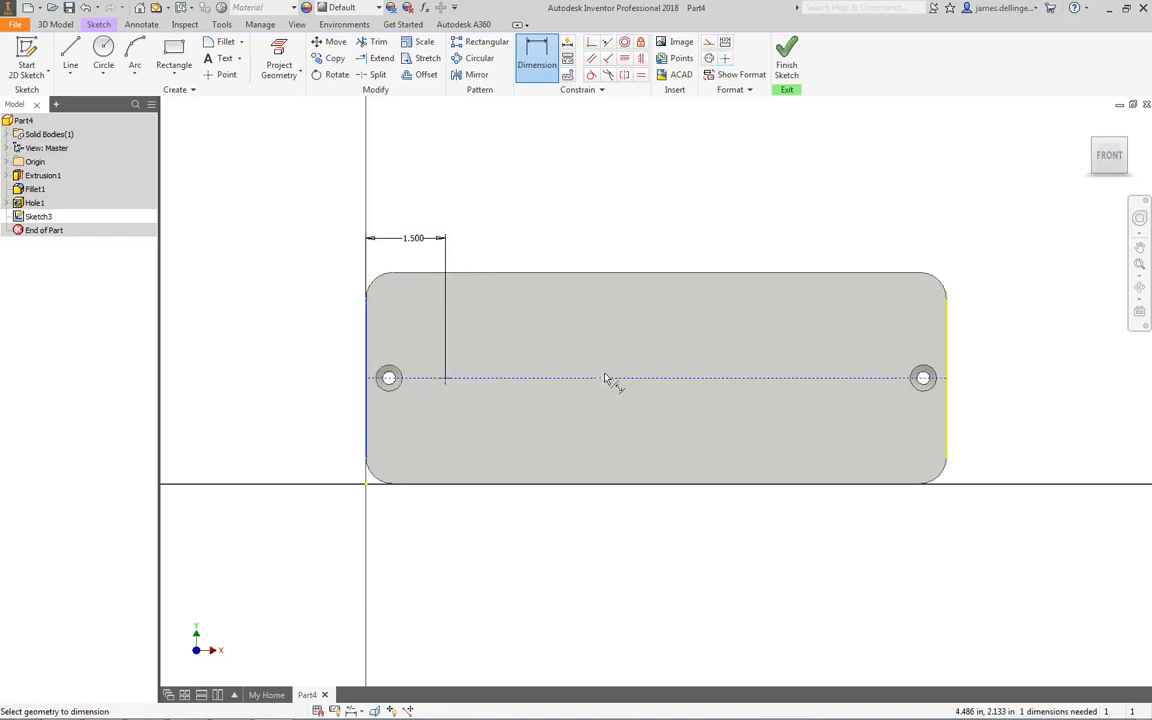
click(508, 195)
text(5.5)
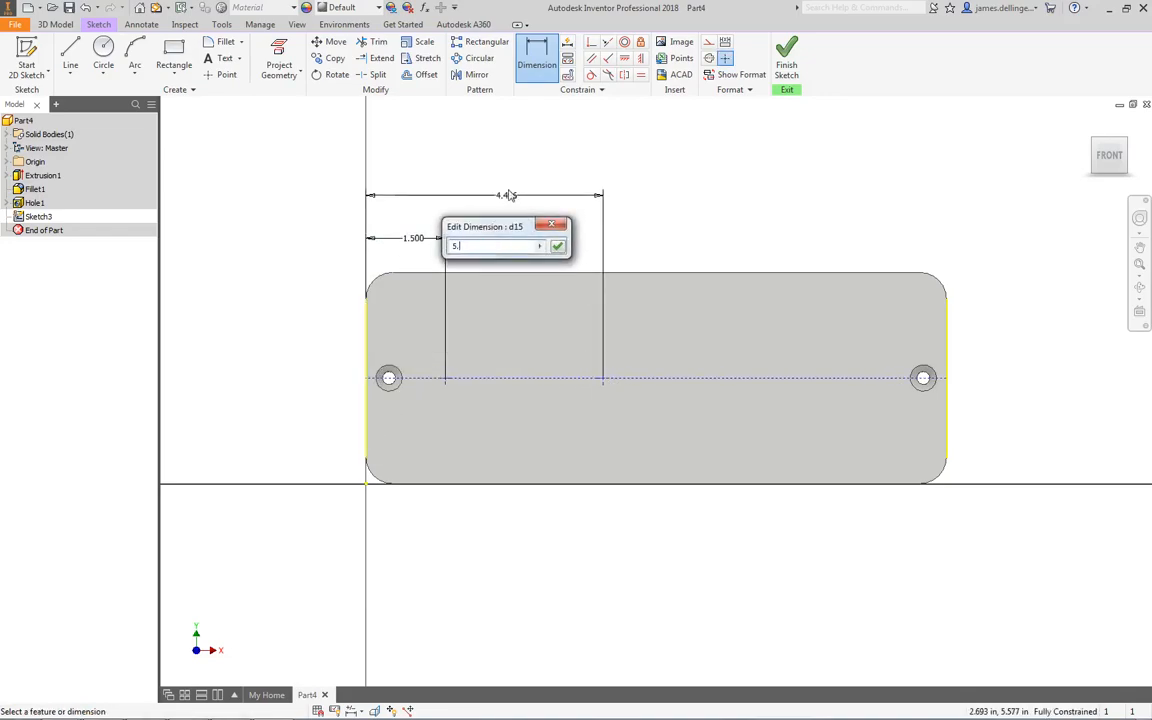
key(Return)
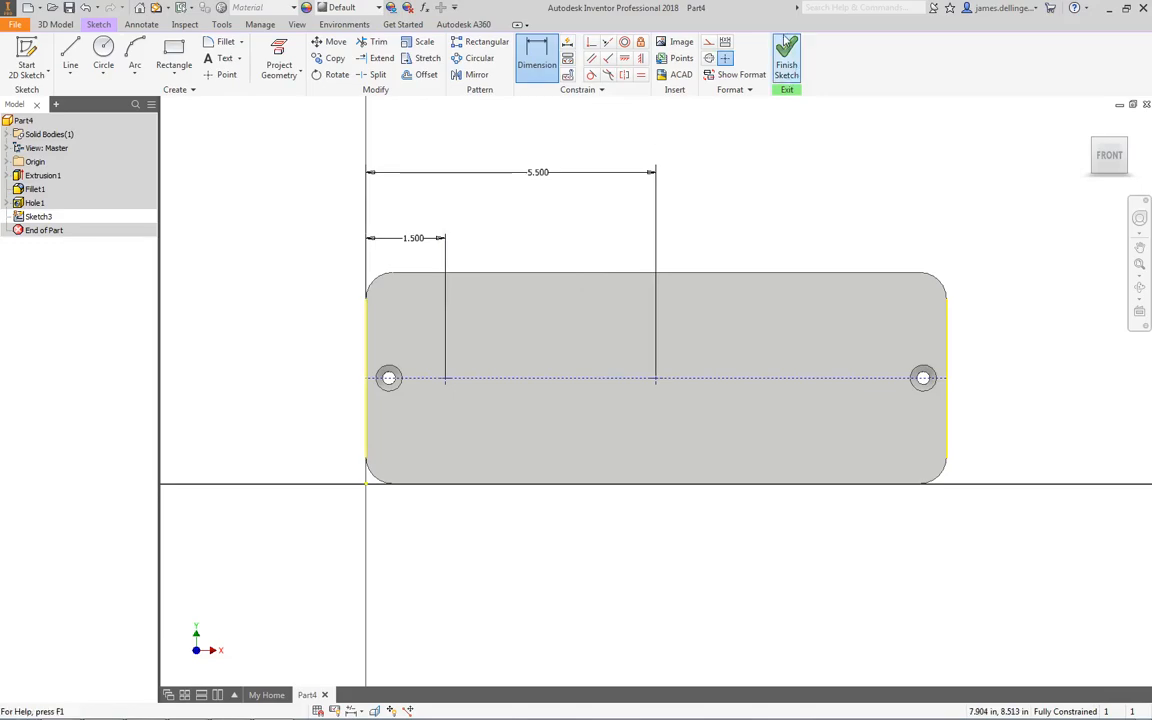
click(786, 57)
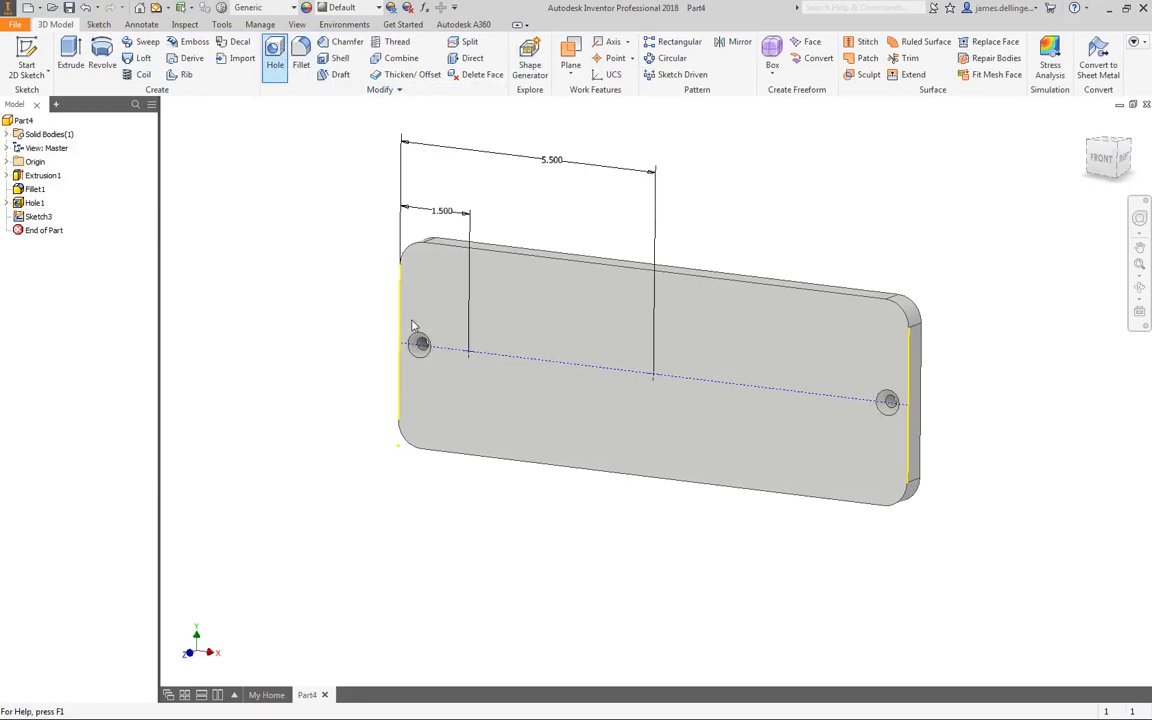
Check the hole callout in OneNote and create two plain drilled through-all holes of 0.3125 in diameter at the sketch points in Inventor.
click(277, 55)
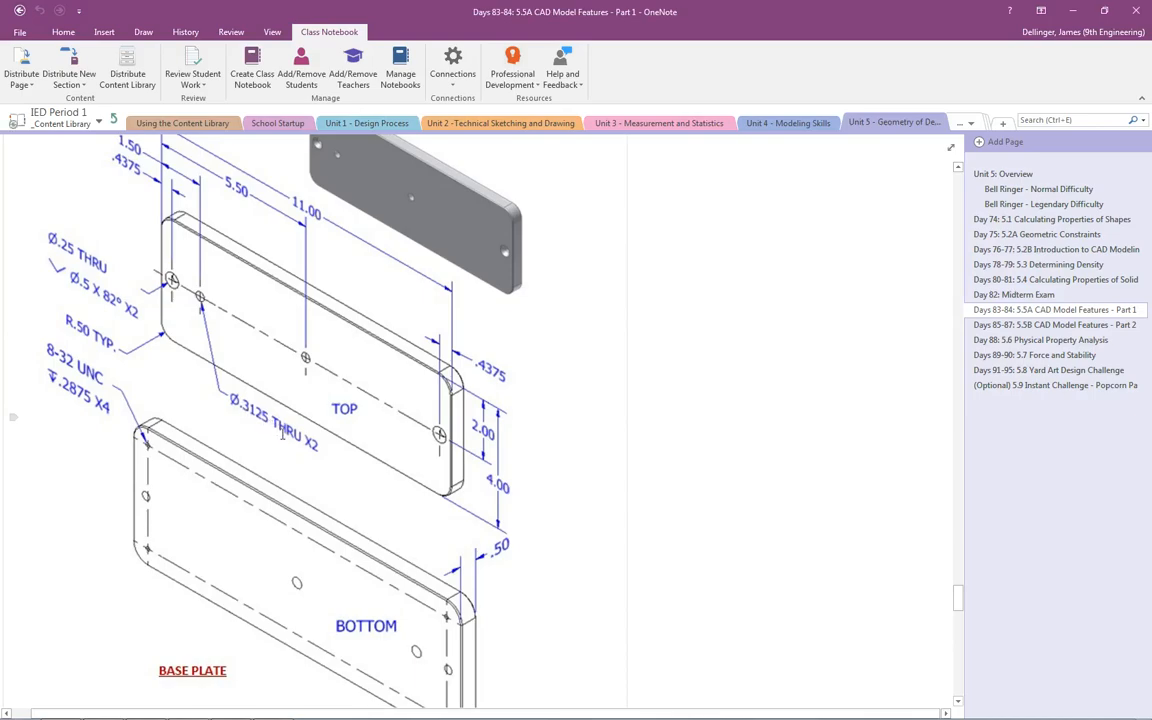
key(alt+Tab)
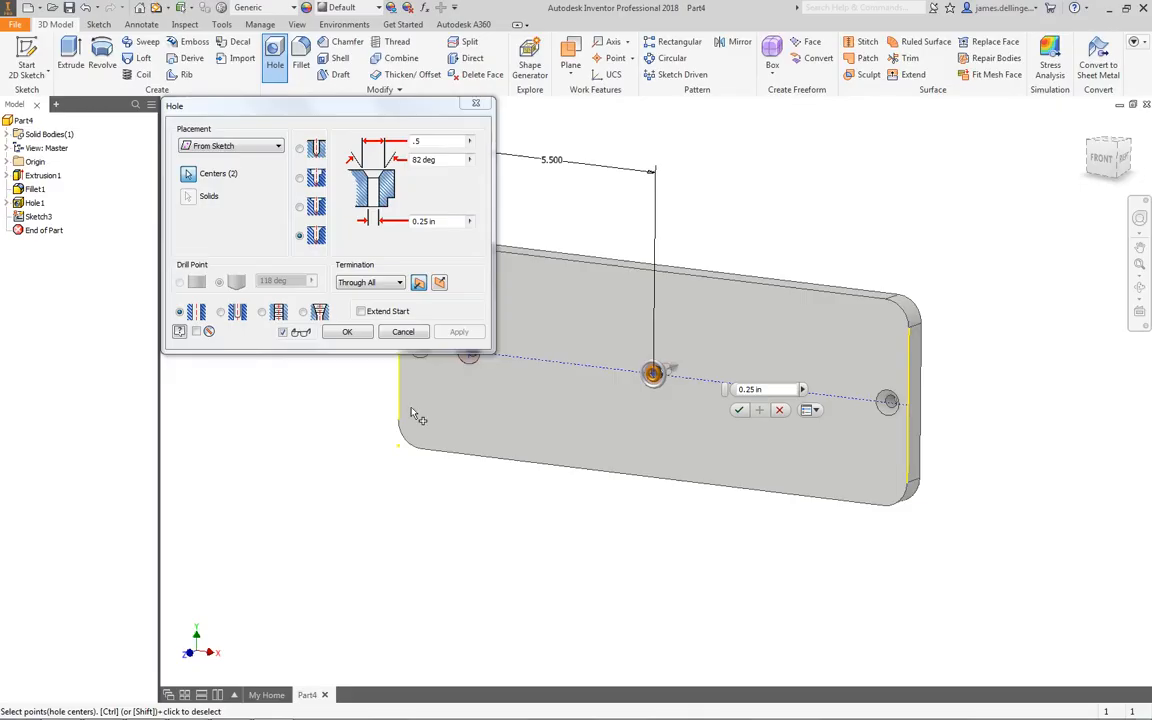
click(300, 148)
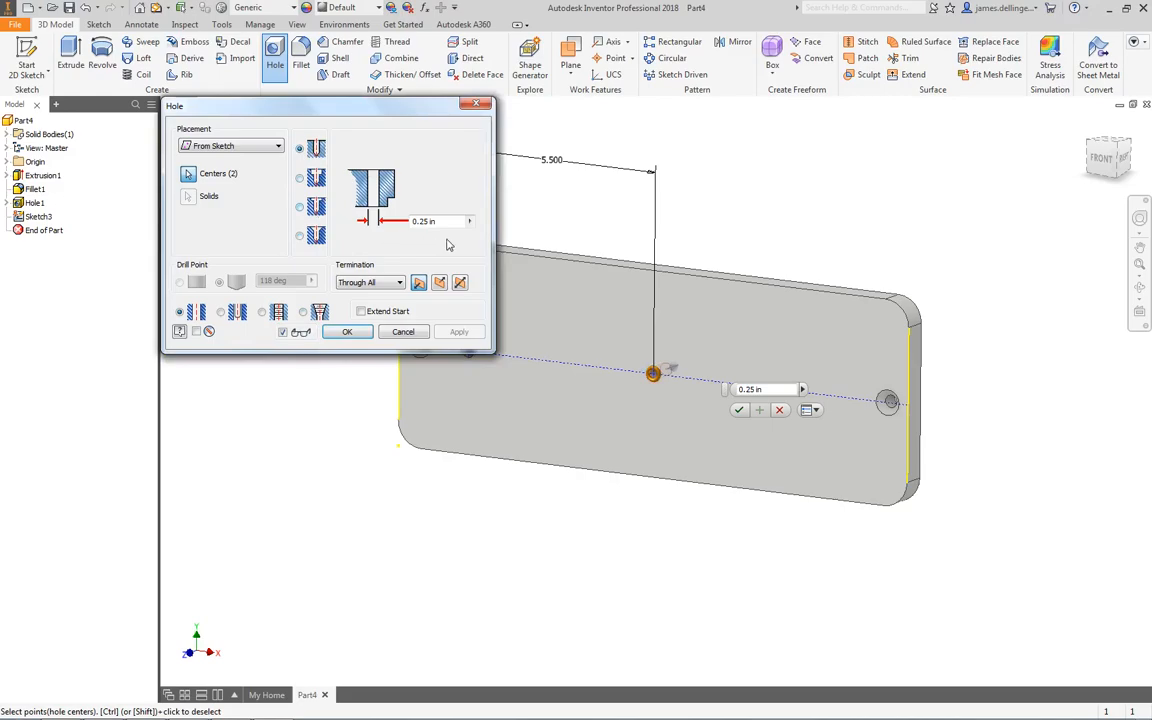
text(.3125)
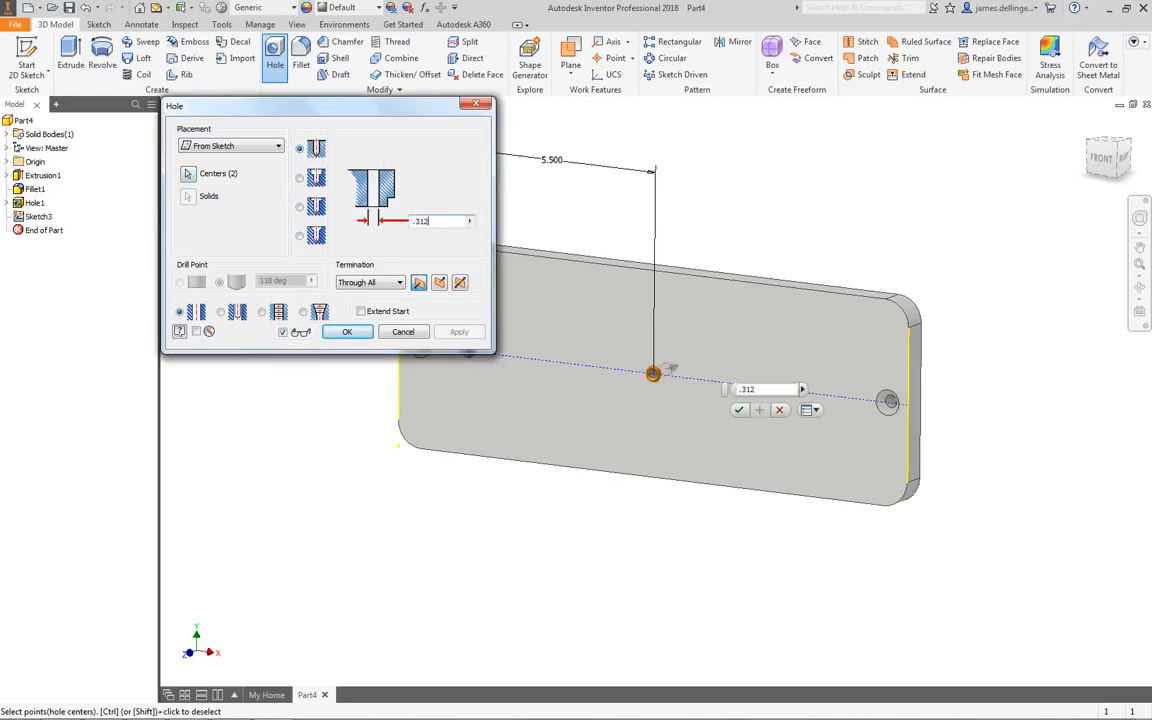
click(347, 331)
mouse_move(663, 507)
shift+middle_down()
mouse_move(491, 514)
mouse_move(702, 501)
mouse_move(681, 514)
mouse_move(705, 471)
mouse_move(645, 522)
shift+middle_up()
Switch to OneNote and examine the base plate drawing's bottom view and the written instructions for the remaining holes and chamfer.
key(alt+Tab)
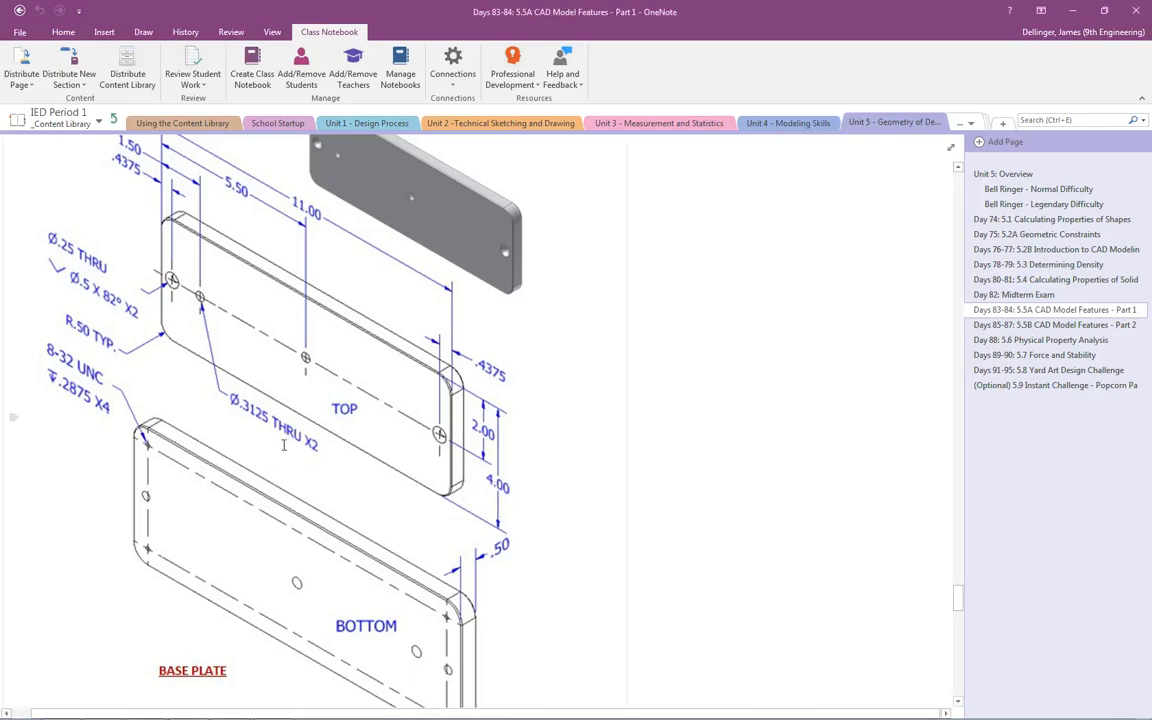
scroll(283, 446, down, 1)
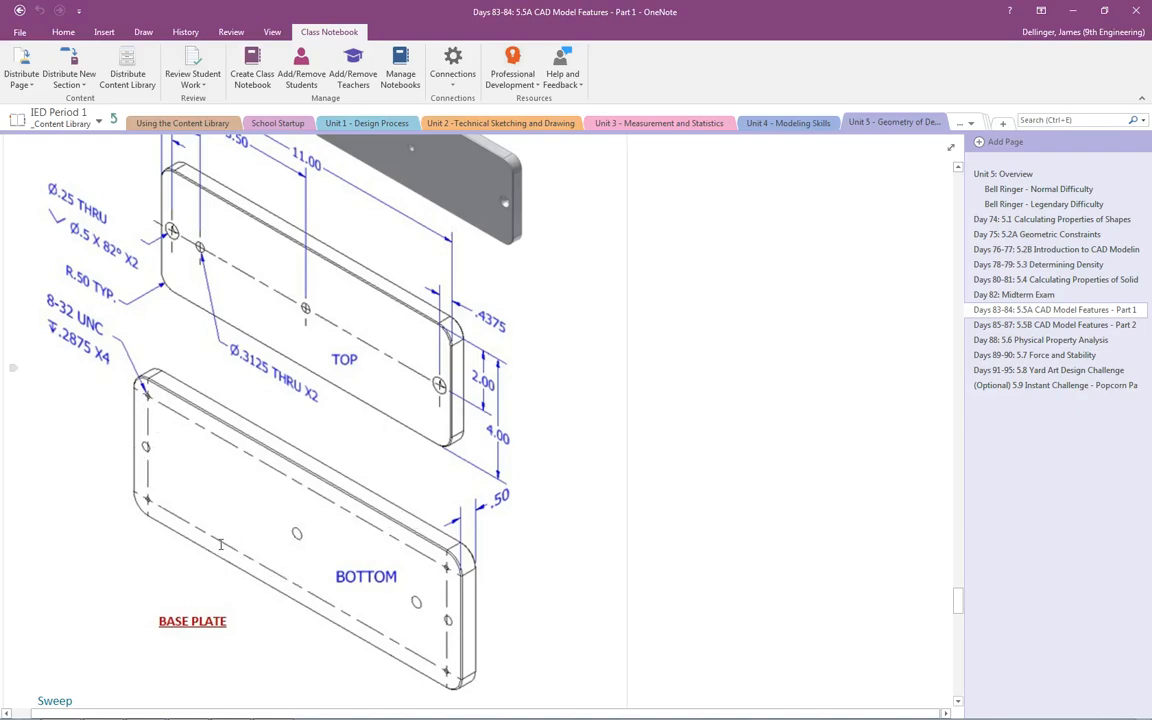
scroll(220, 544, up, 1)
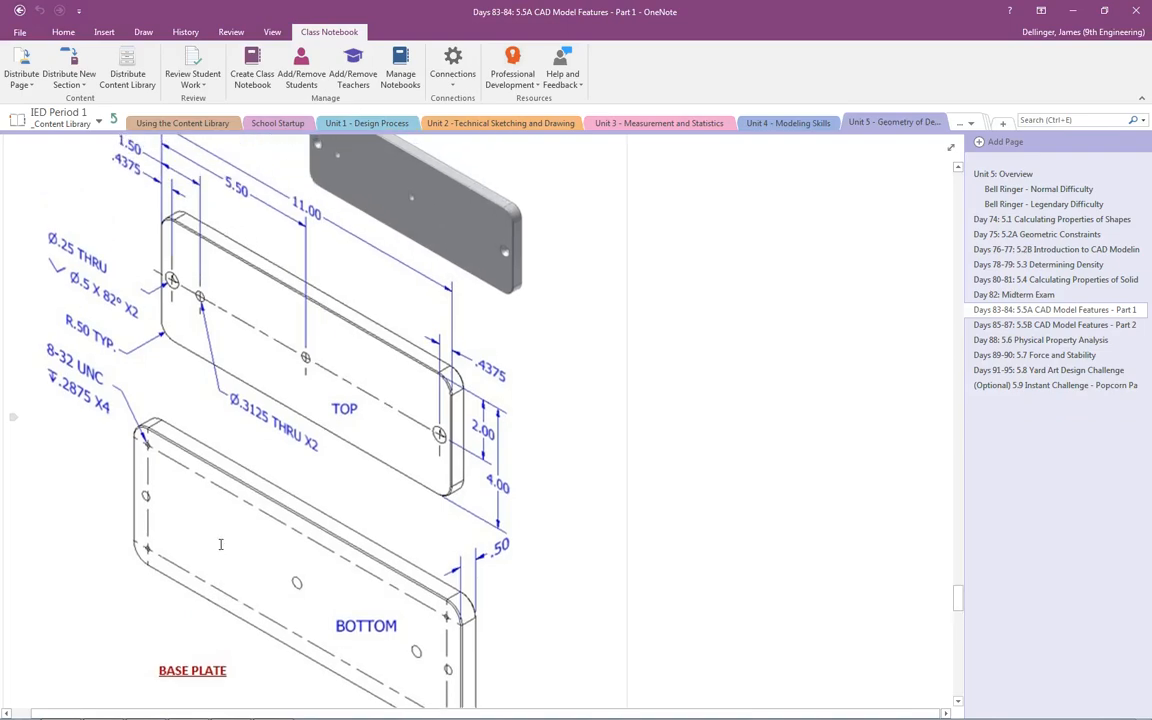
scroll(220, 544, down, 1)
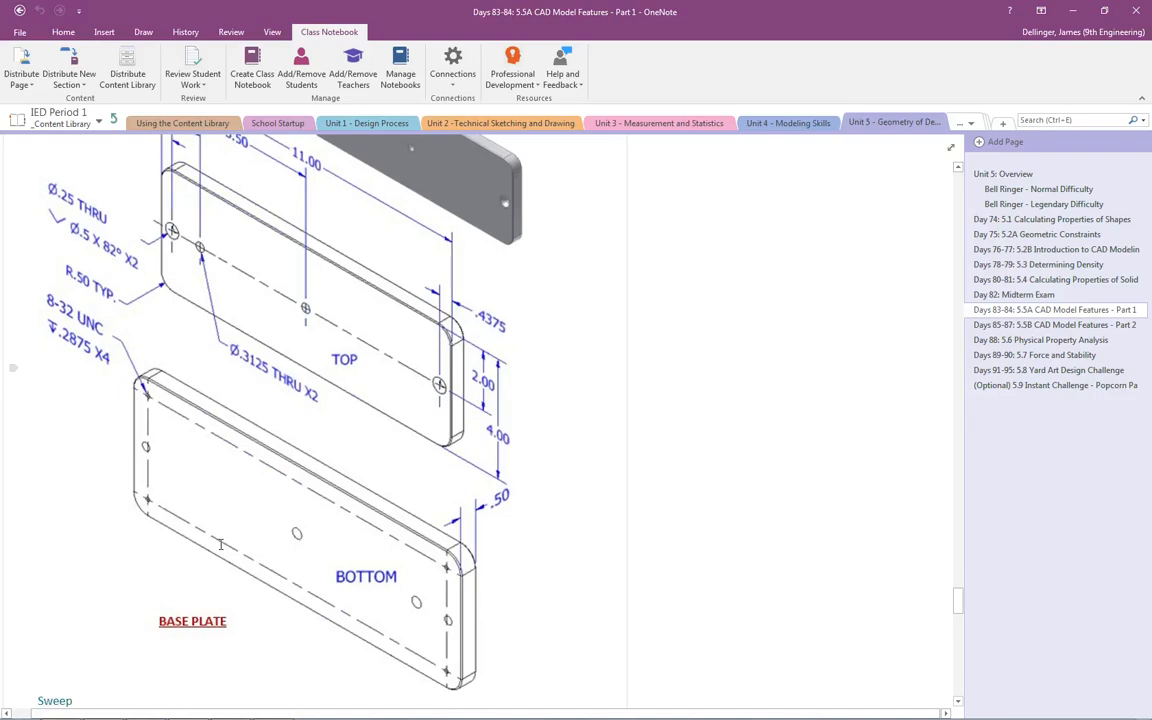
scroll(220, 544, up, 4)
scroll(220, 544, down, 1)
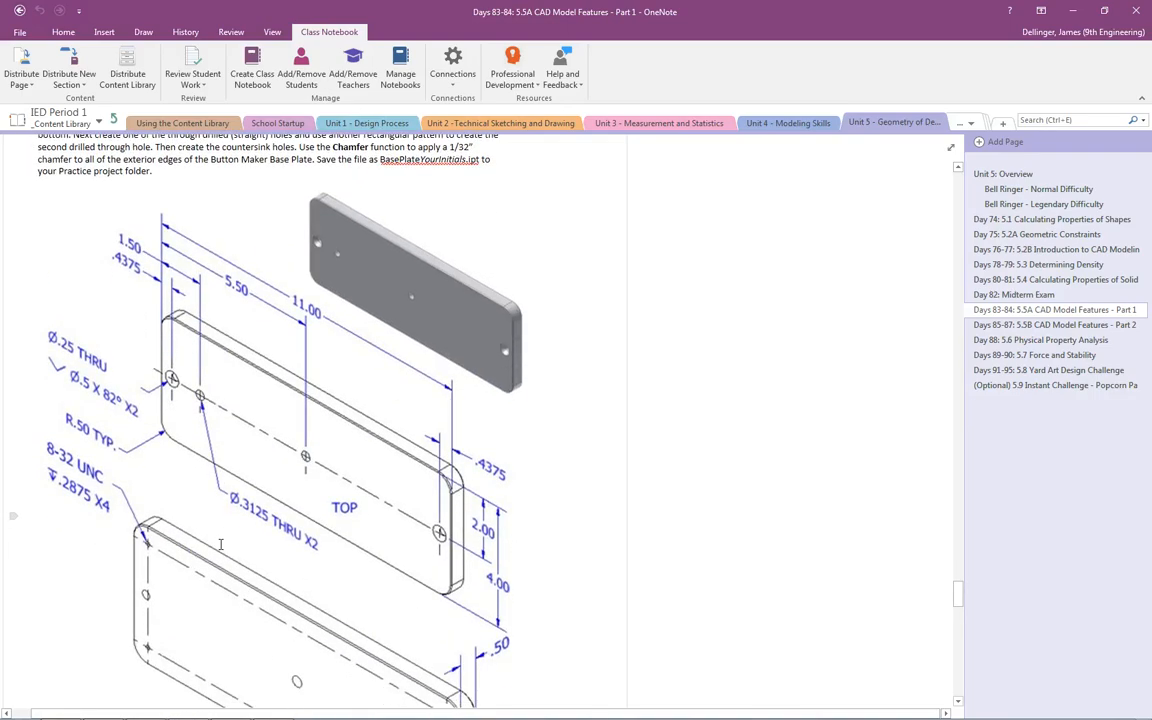
scroll(221, 544, down, 3)
scroll(221, 544, up, 1)
scroll(221, 544, down, 2)
scroll(221, 544, up, 7)
scroll(221, 544, up, 4)
scroll(221, 544, down, 2)
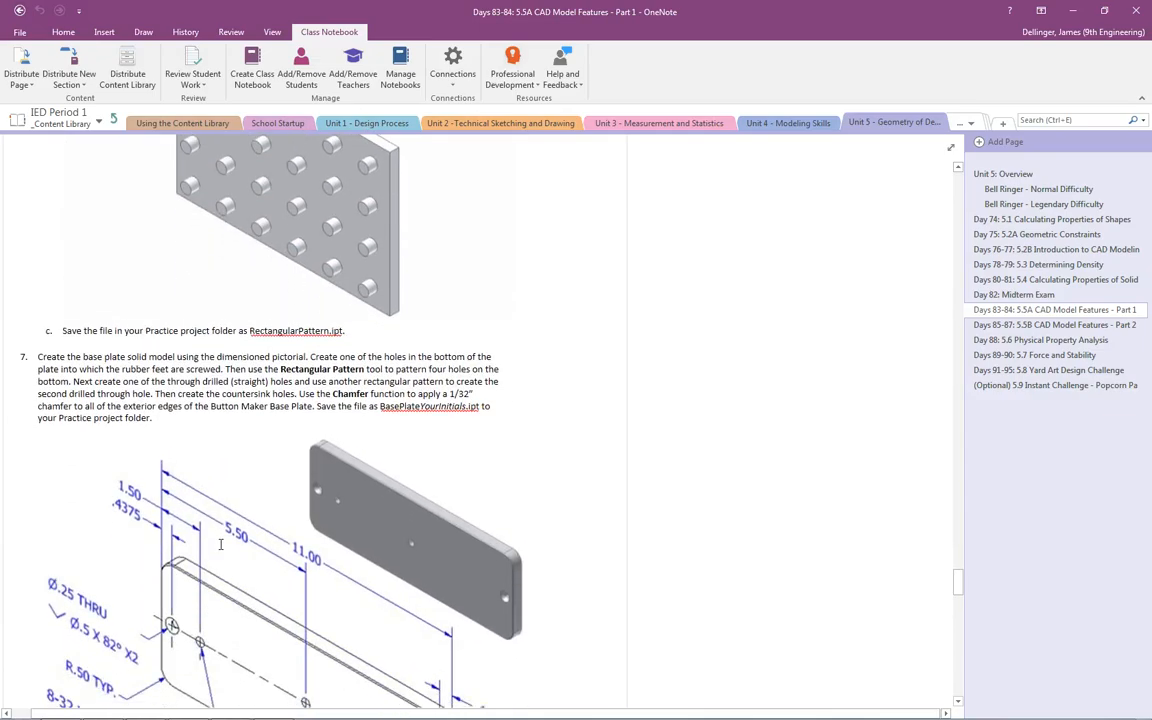
Check the base plate's bottom view in OneNote and start a sketch on the plate's back face in Inventor.
scroll(225, 453, down, 1)
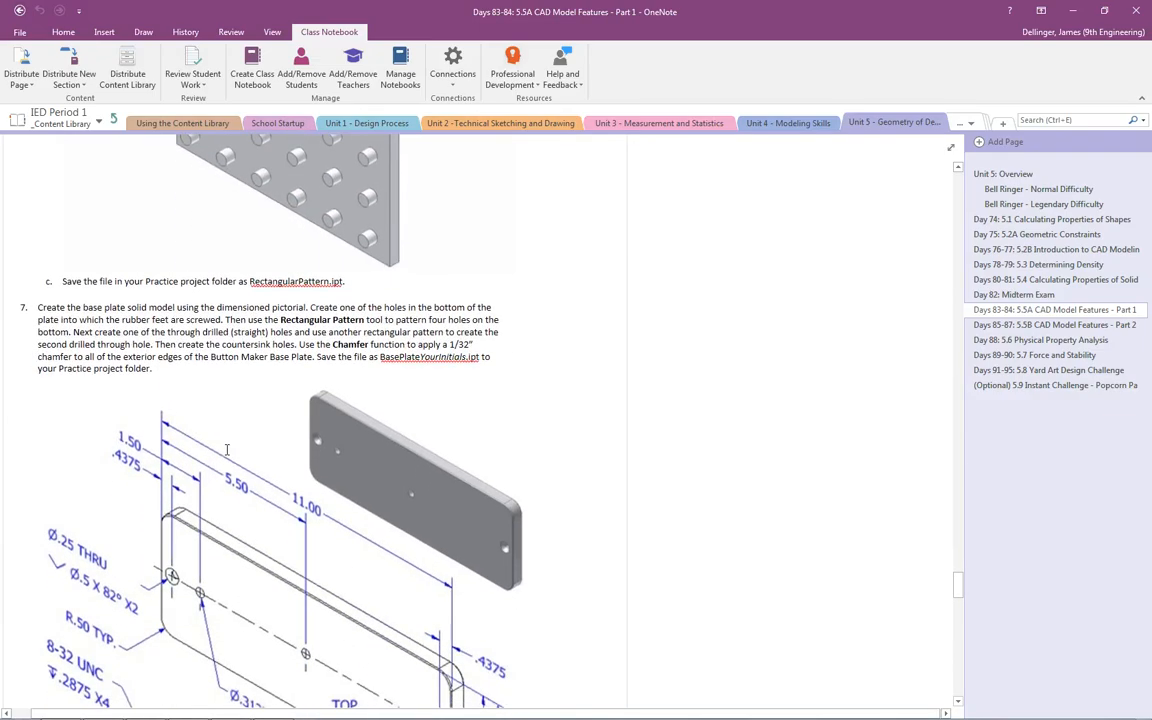
scroll(227, 450, down, 2)
scroll(227, 450, down, 5)
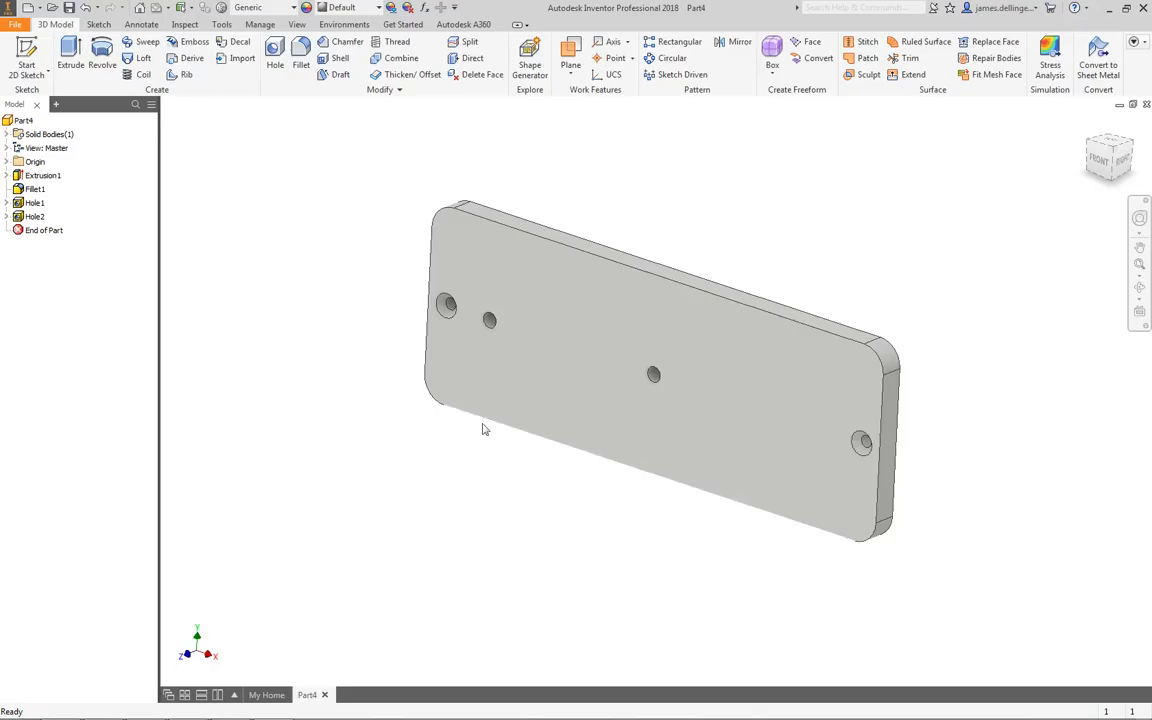
shift+middle_drag(481, 427, 505, 397)
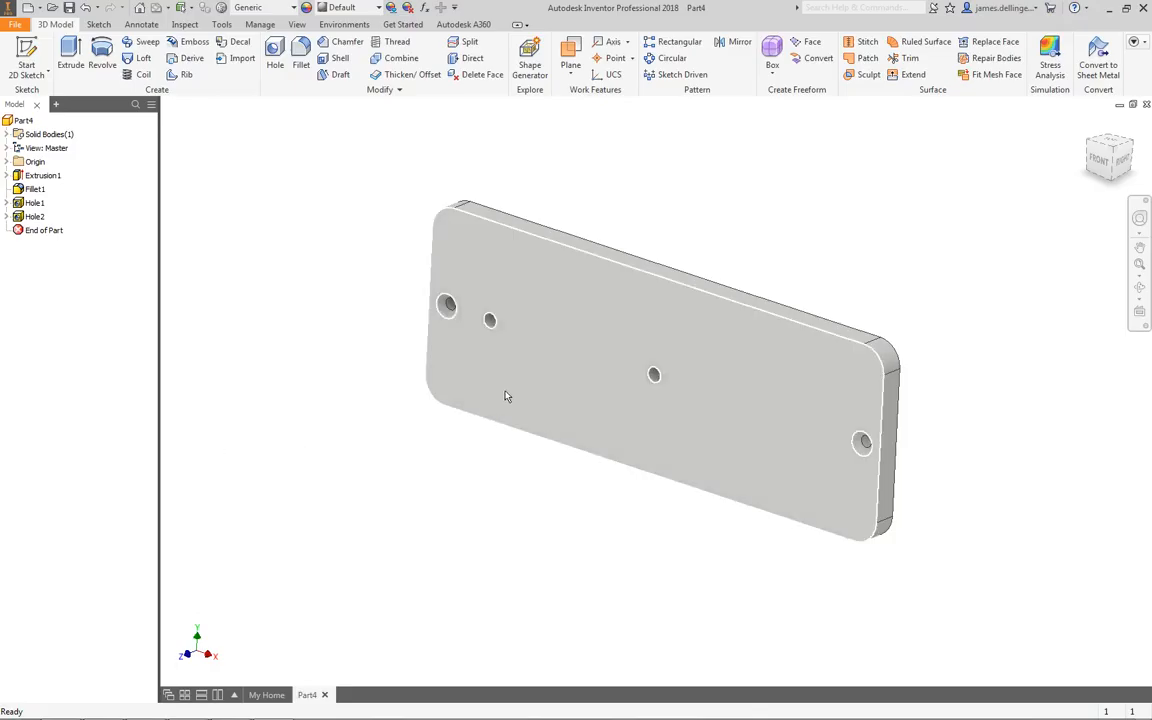
shift+middle_drag(707, 445, 820, 455)
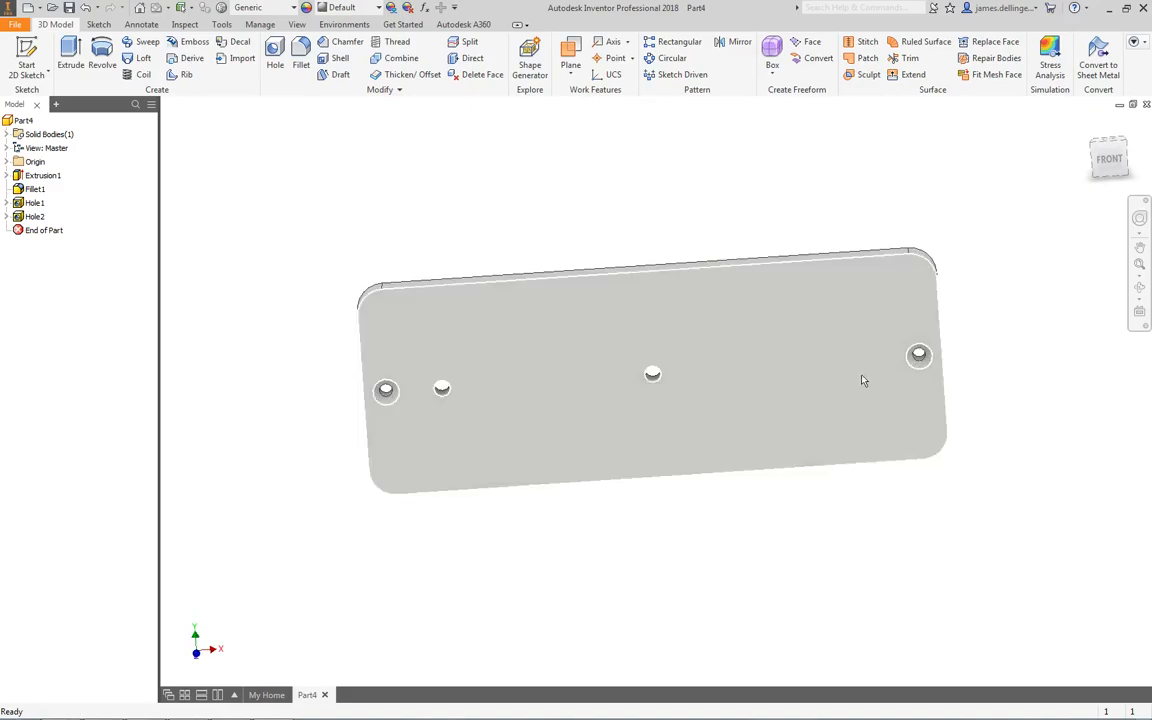
shift+middle_drag(876, 391, 571, 448)
click(669, 432)
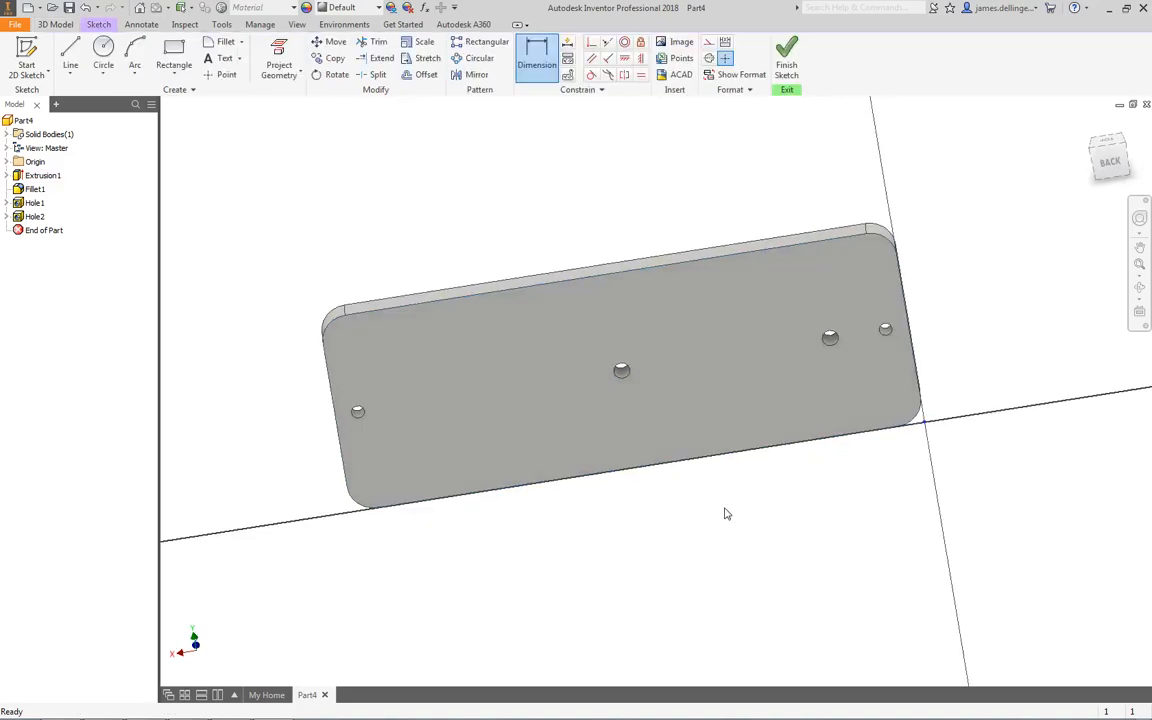
key(Escape)
middle_drag(391, 437, 712, 481)
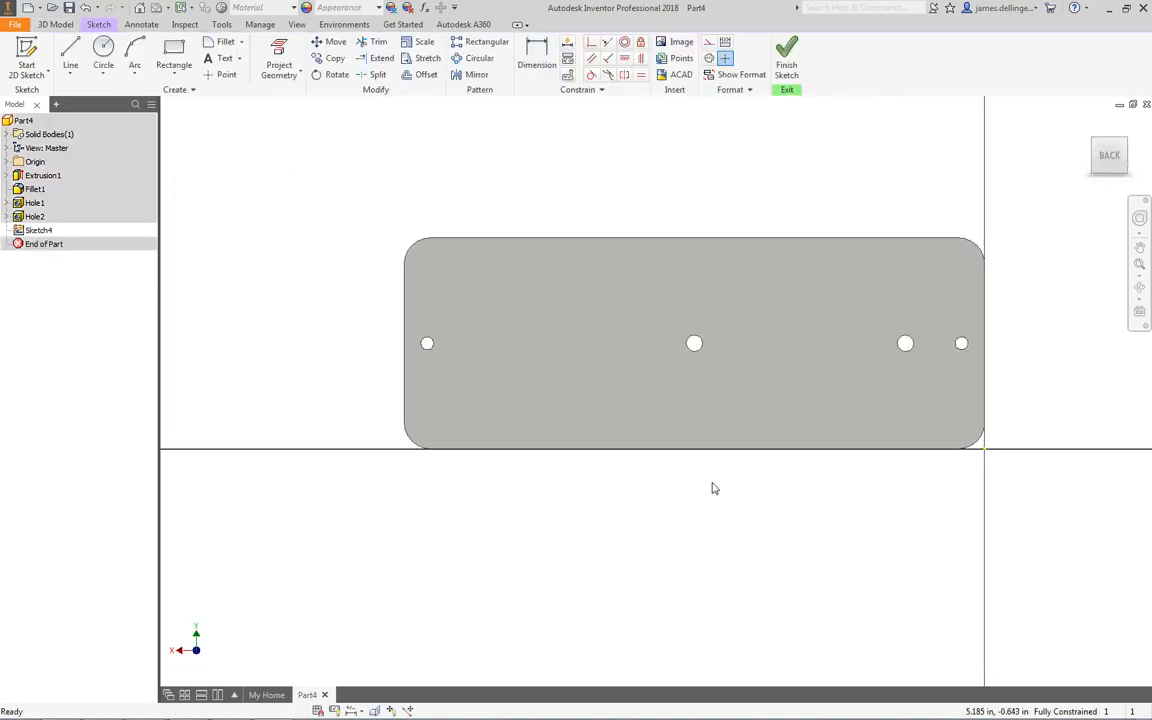
Sketch a rectangle just inside the plate's outline and convert its four lines to construction geometry.
click(174, 55)
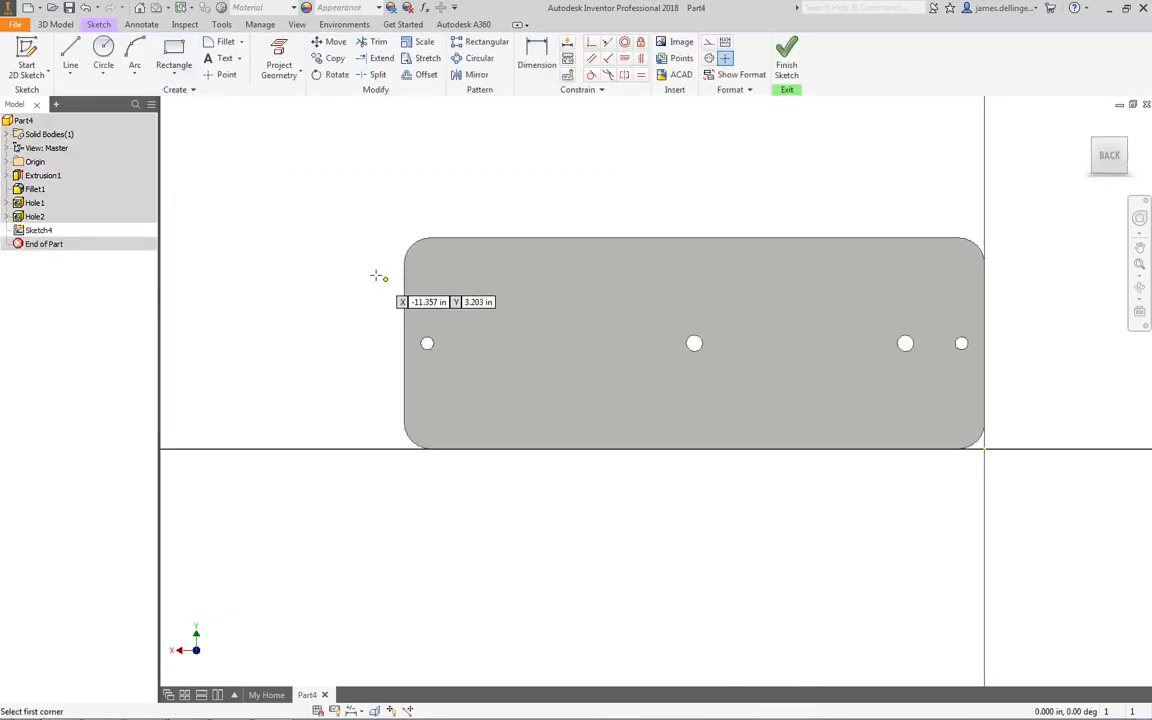
click(432, 266)
click(965, 426)
key(Escape)
drag(353, 198, 991, 573)
click(708, 41)
key(Escape)
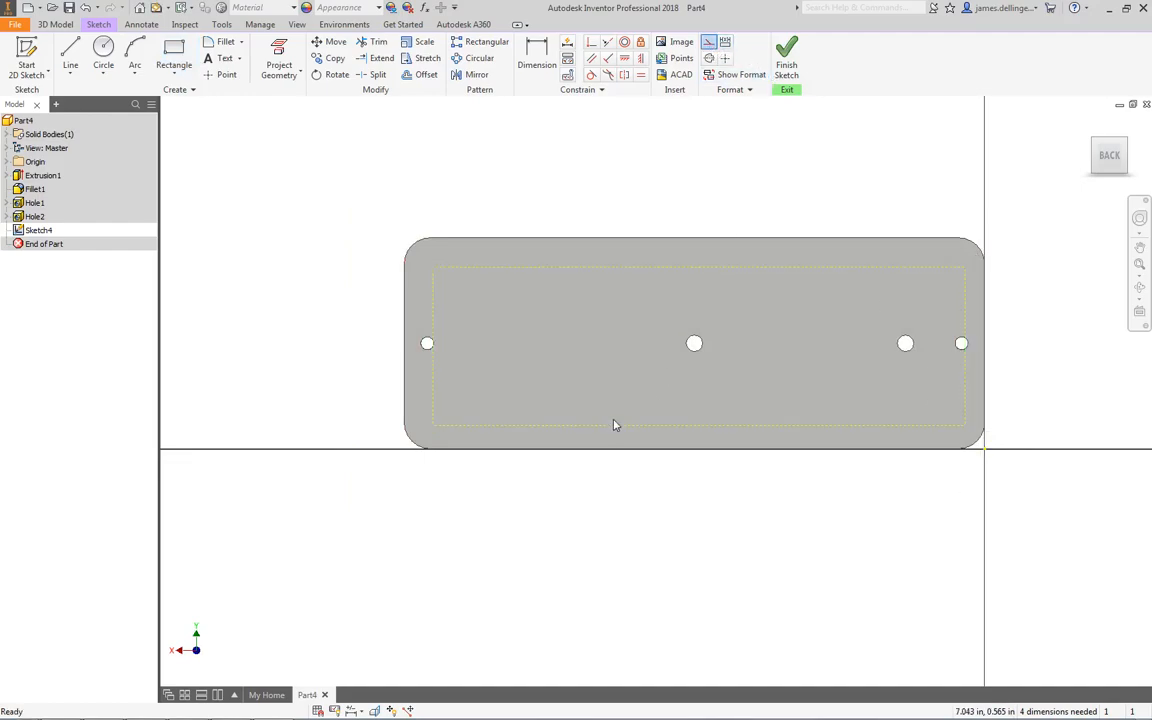
Dimension the construction rectangle's upper and left sides 0.5 in from the corresponding plate edges.
key(d)
click(563, 241)
click(563, 267)
click(567, 254)
text(.5)
key(Return)
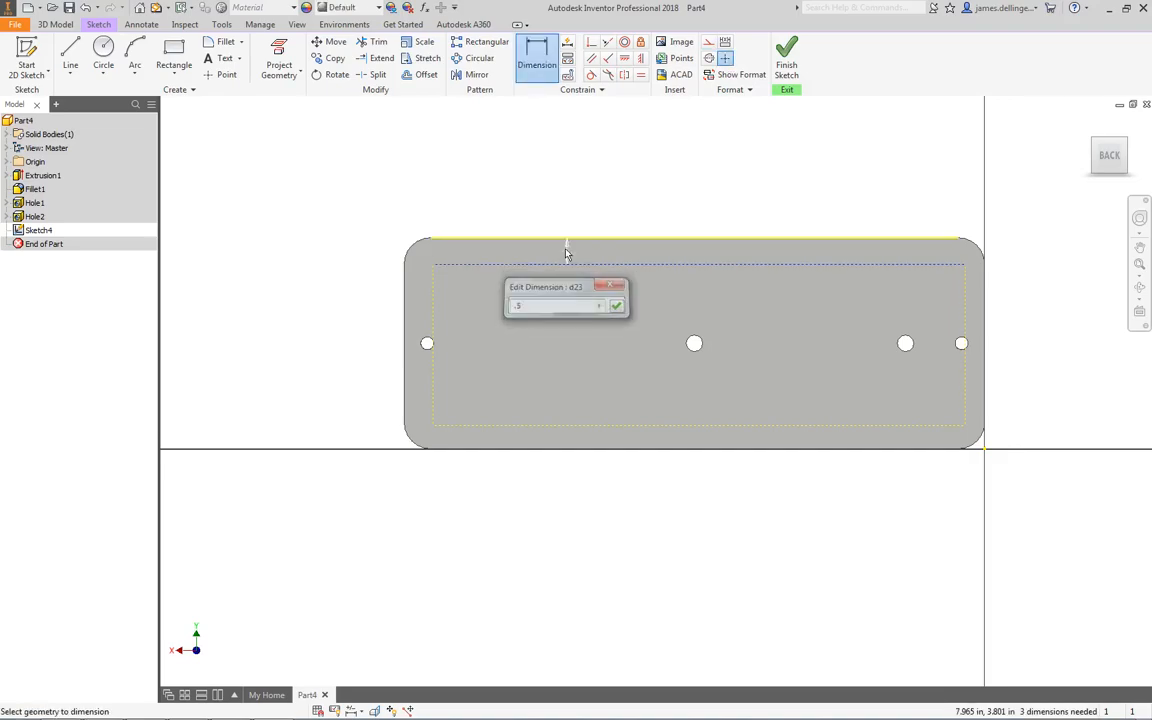
click(404, 313)
click(433, 314)
click(420, 312)
text(.5)
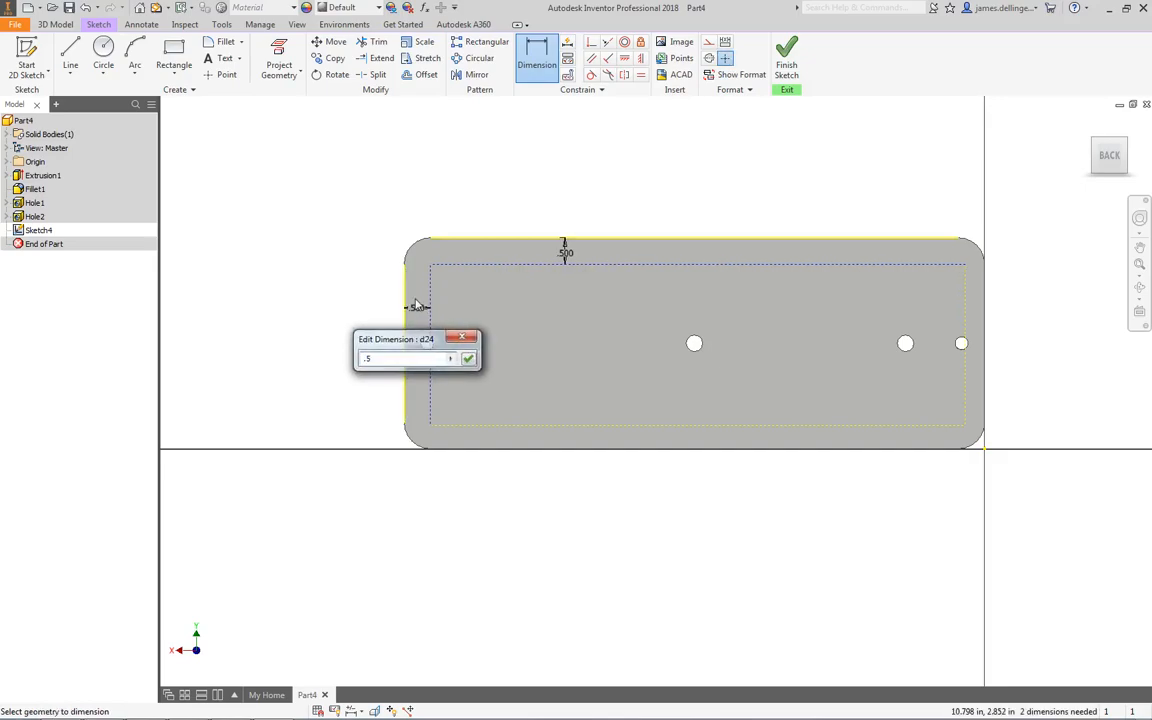
key(Return)
Dimension the construction rectangle's lower and right sides 0.5 in from the corresponding plate edges.
click(536, 446)
click(540, 425)
click(544, 437)
text(.5)
key(Return)
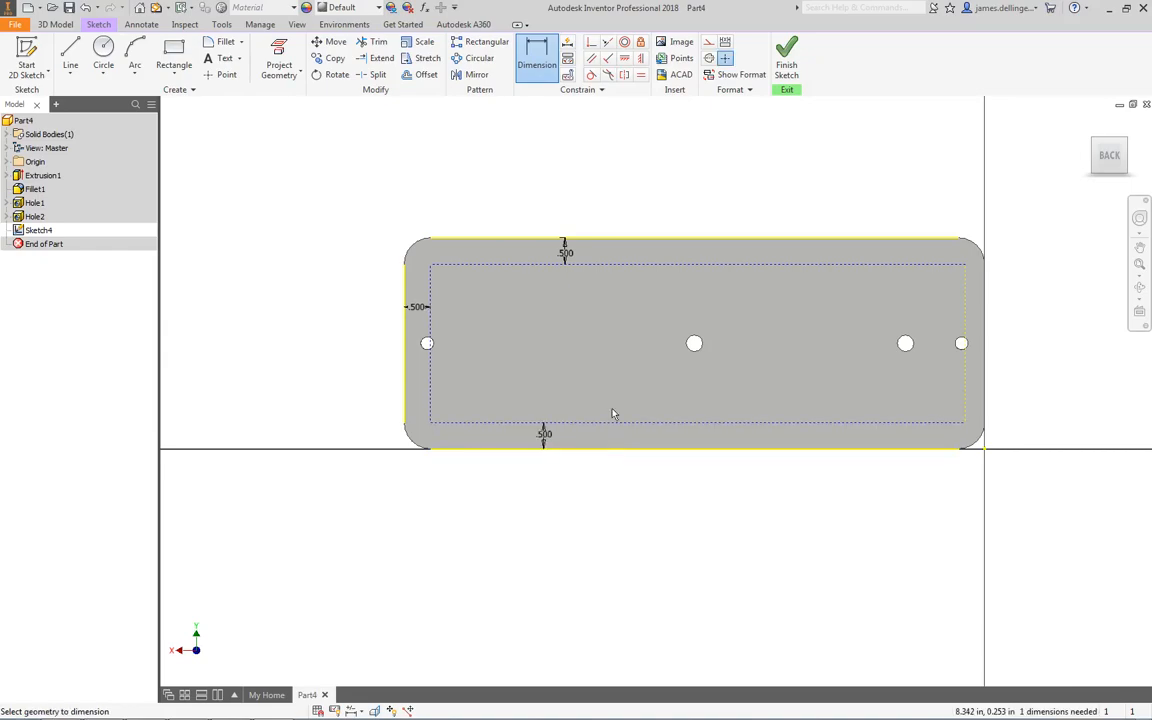
click(965, 377)
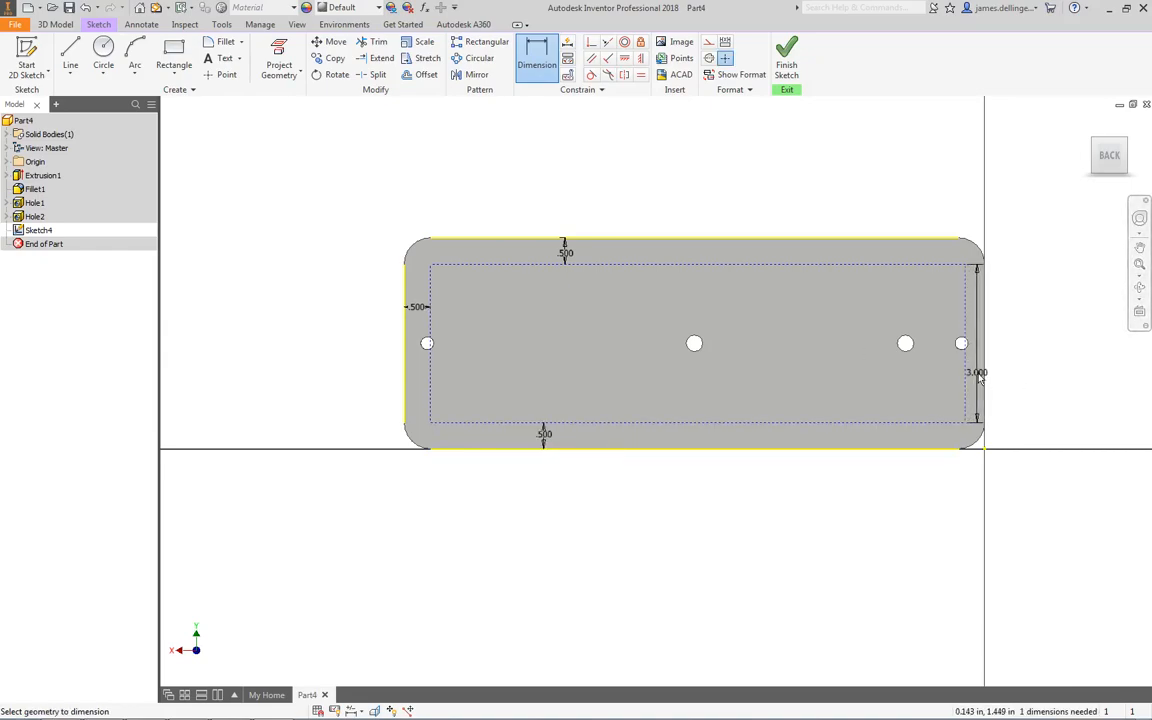
click(985, 378)
click(980, 376)
text(.5)
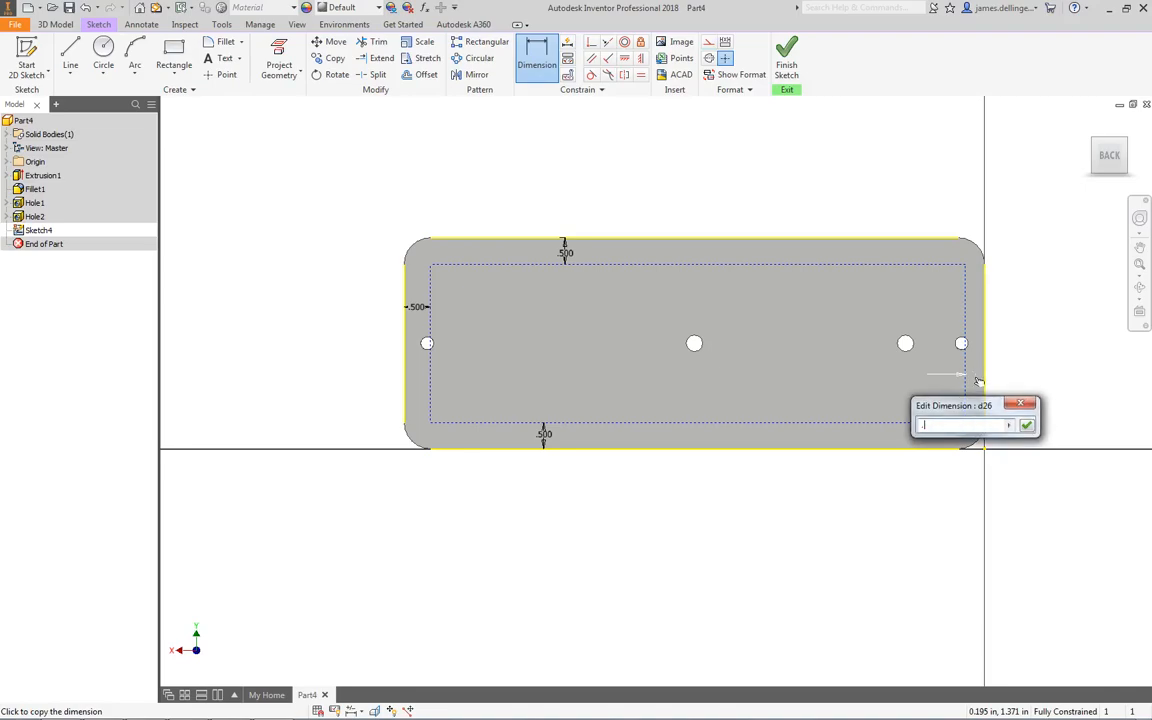
key(Return)
key(Escape)
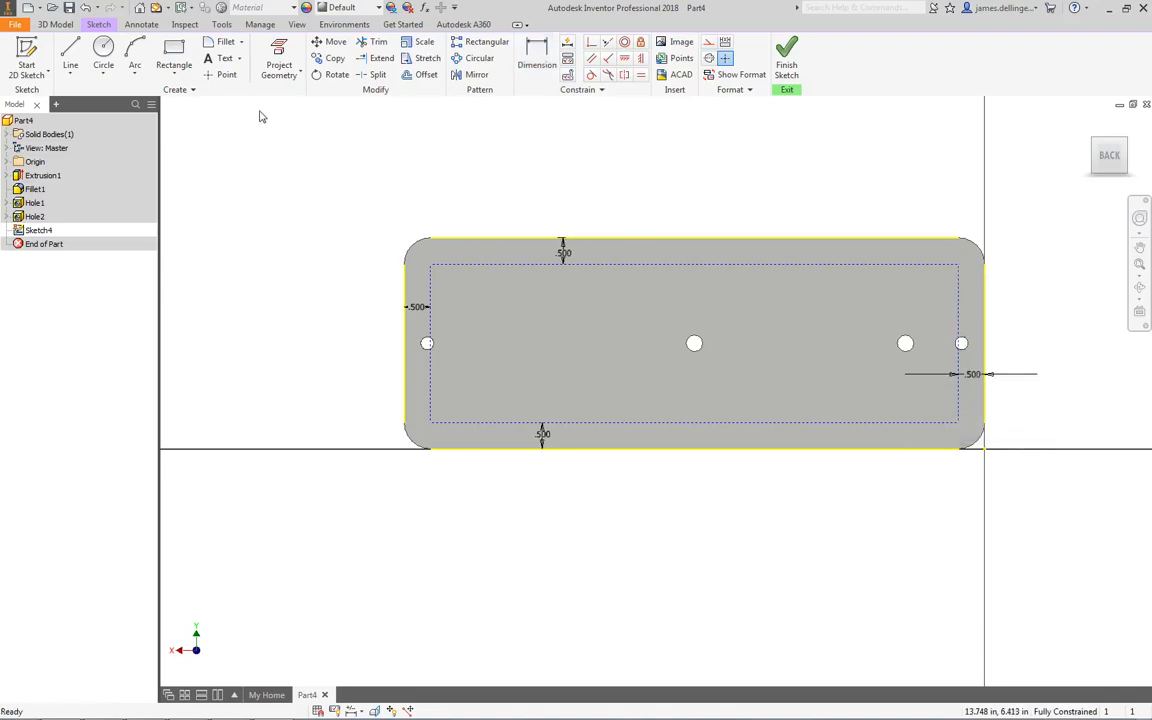
Place sketch points at the construction rectangle's four corners and finish the sketch.
click(226, 75)
click(430, 265)
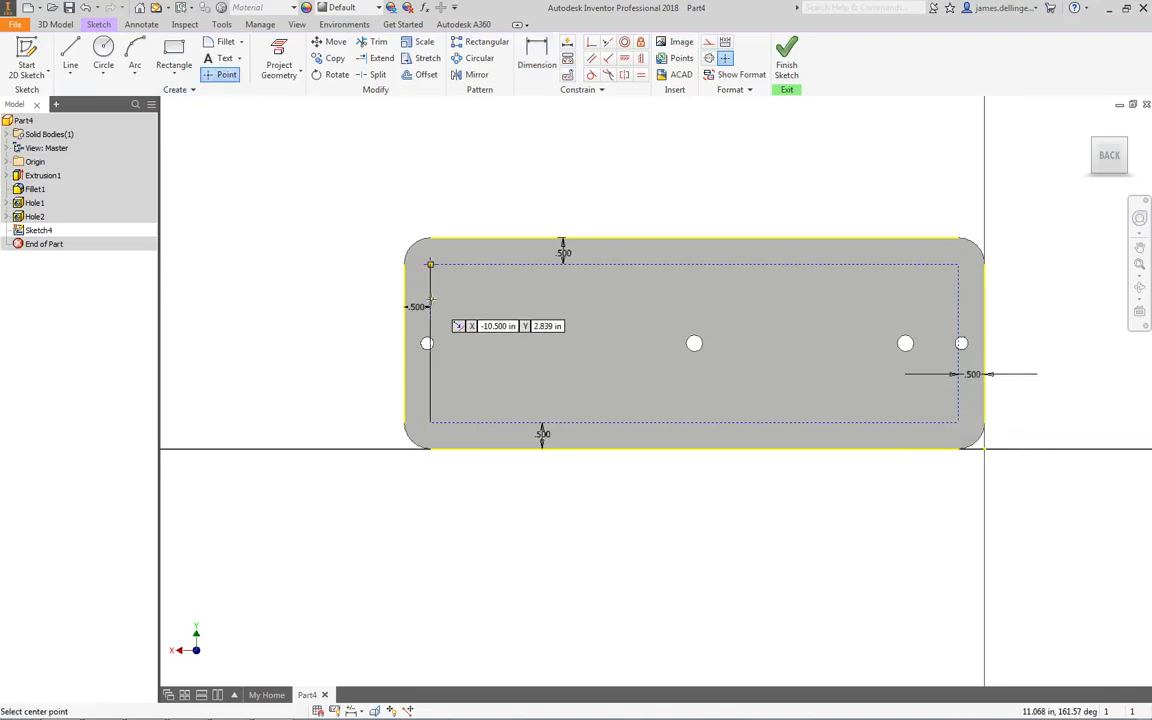
click(430, 422)
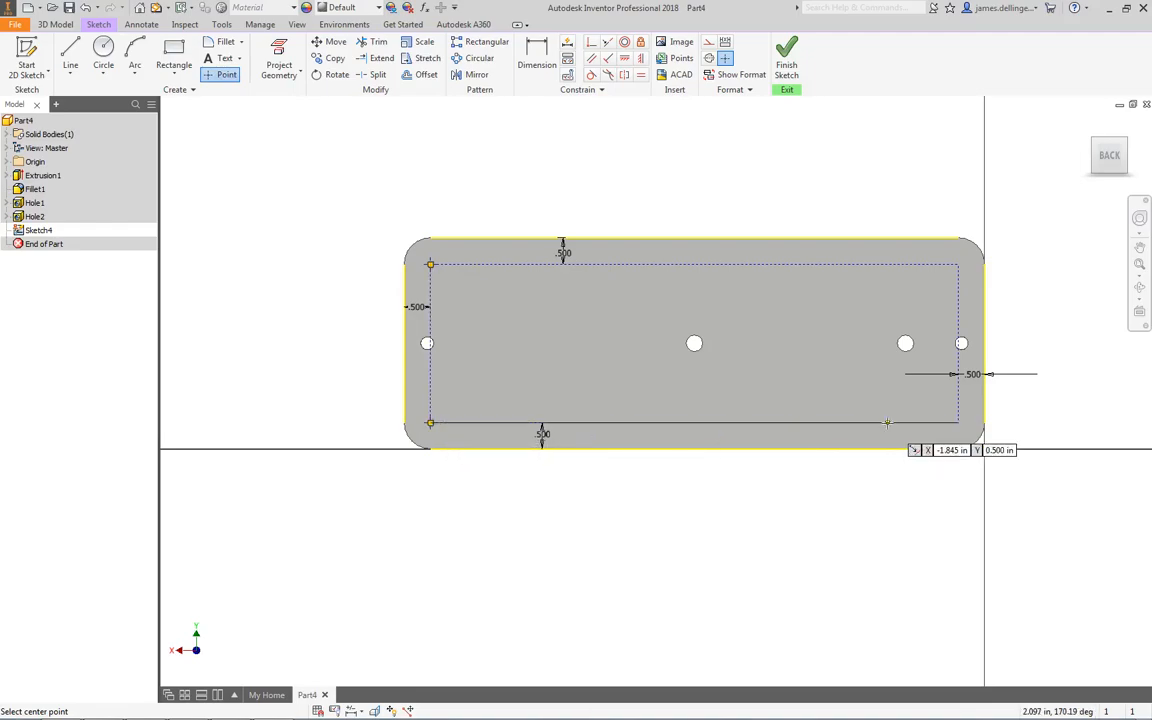
click(958, 422)
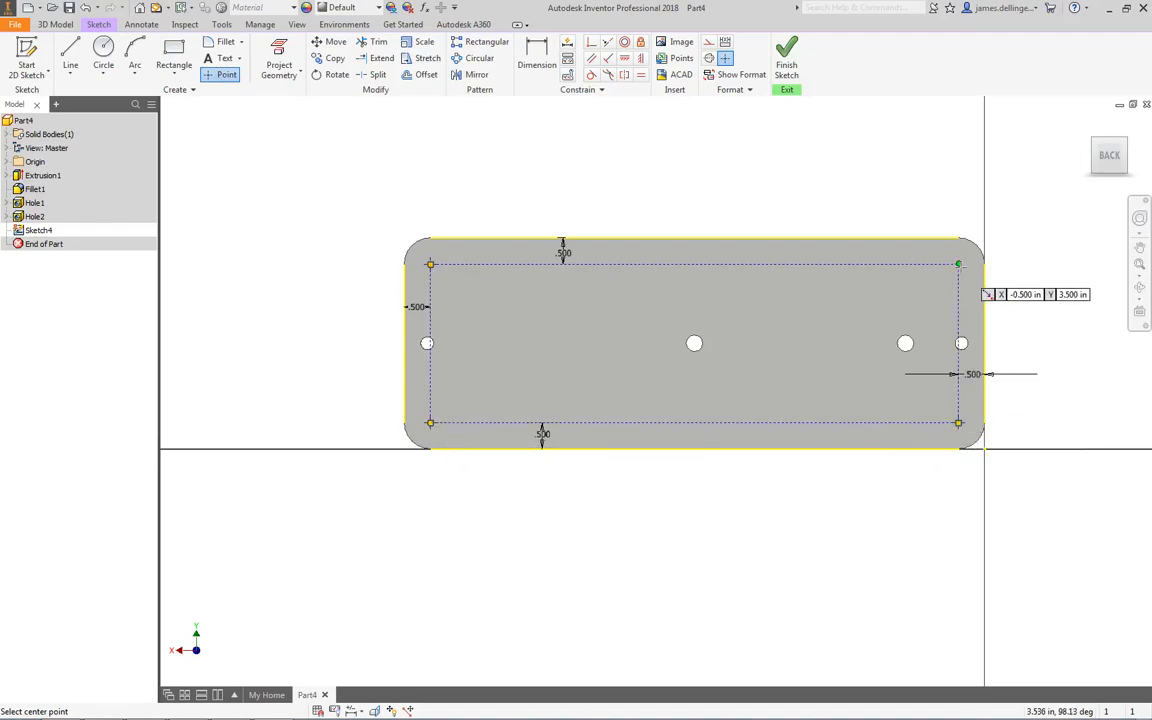
click(958, 265)
click(787, 67)
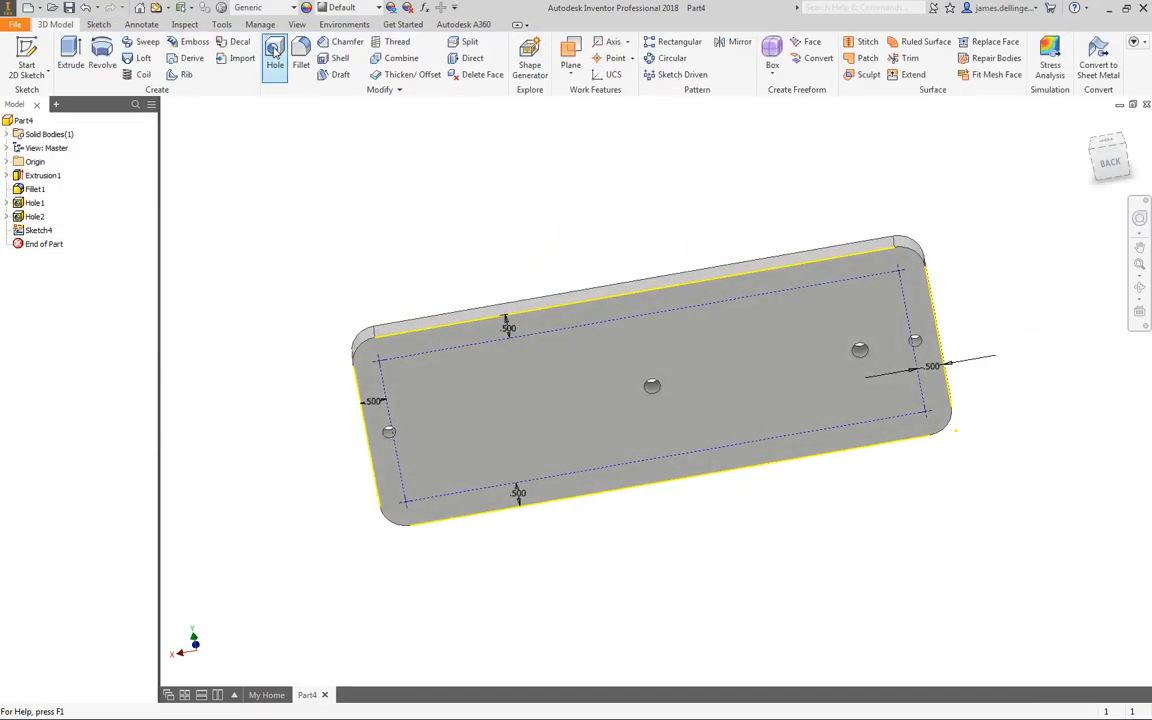
Start tapped holes at the four corner points with ANSI Unified Screw Threads, size 0.164 (#8), designation 8-32 UNC.
click(275, 52)
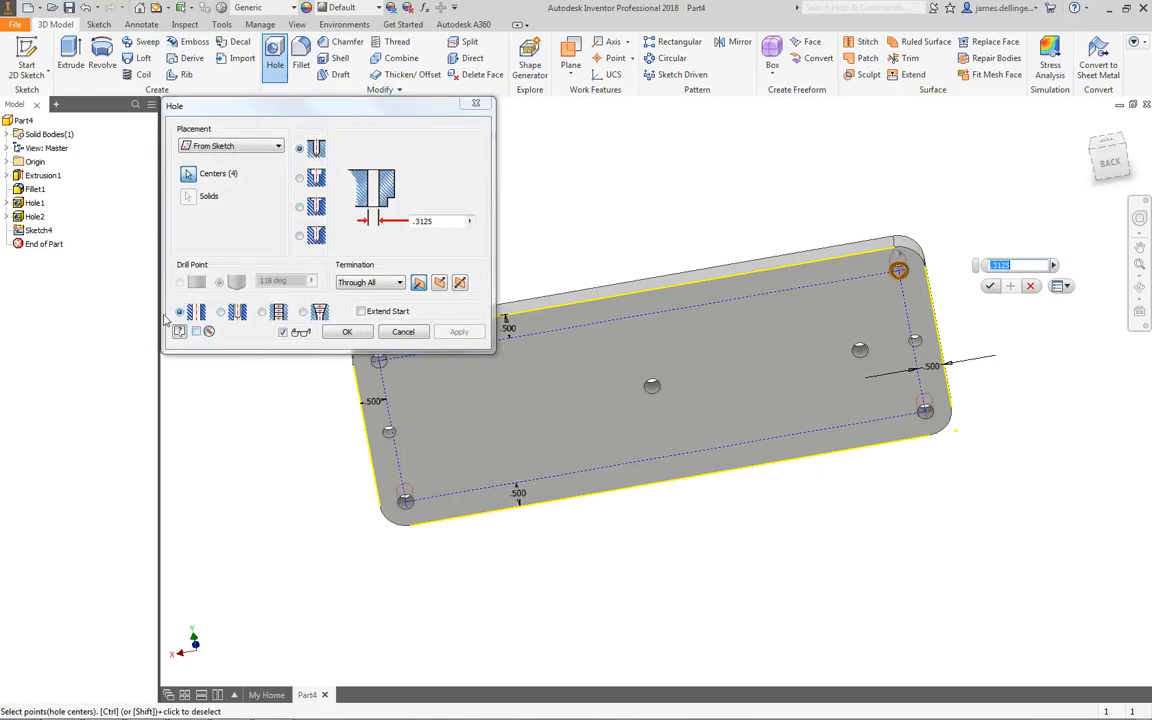
click(264, 312)
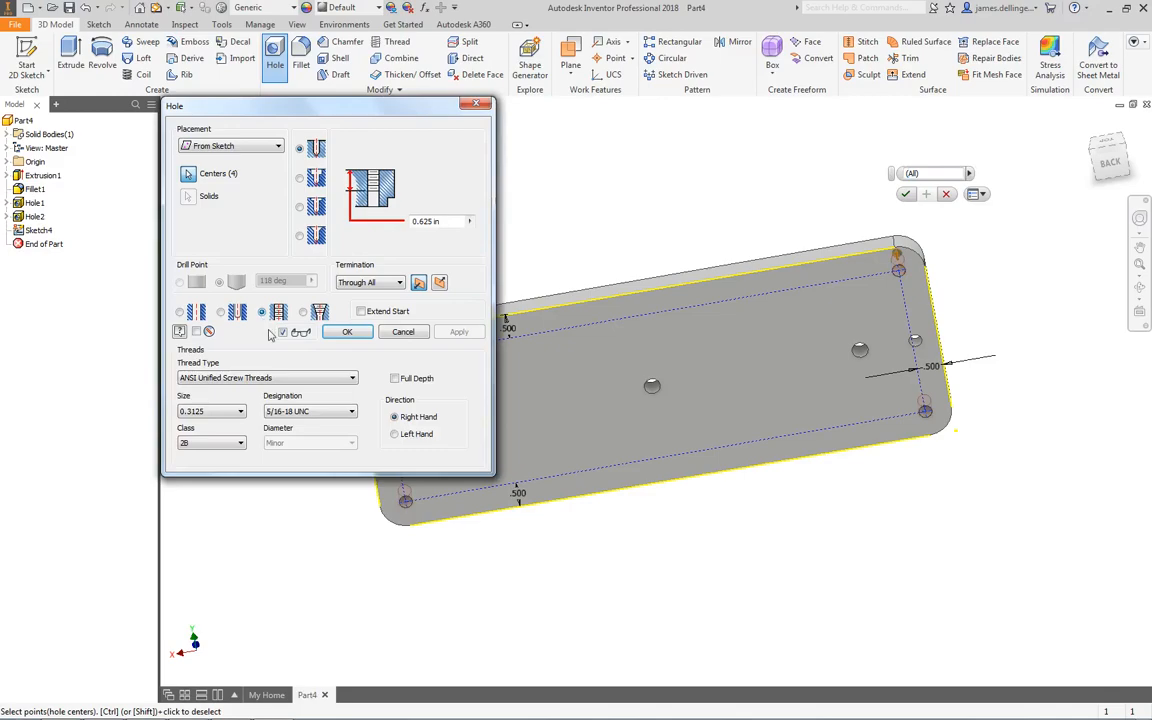
click(238, 411)
drag(240, 560, 238, 458)
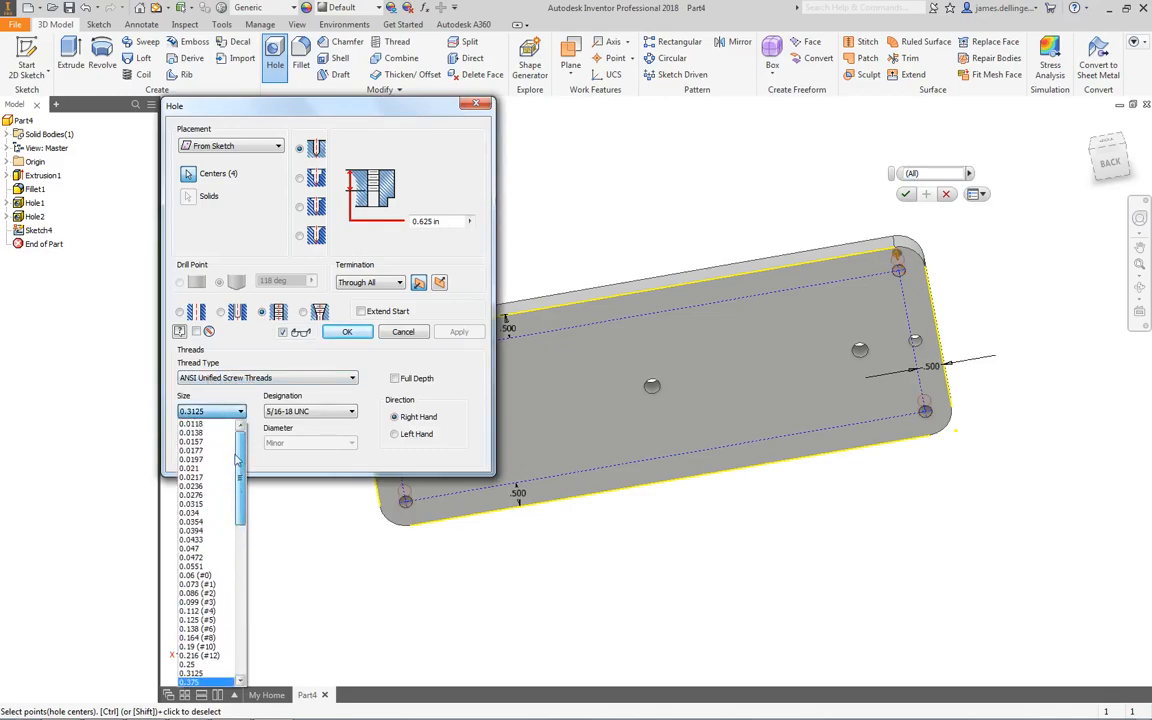
scroll(215, 520, down, 4)
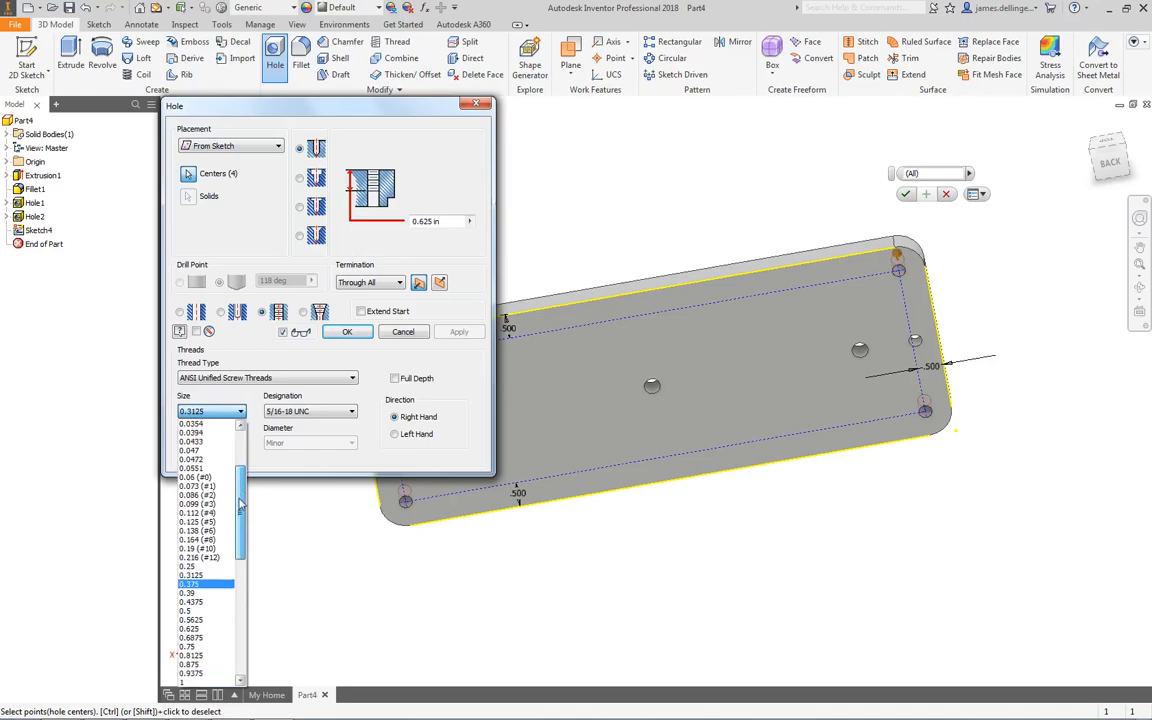
click(218, 547)
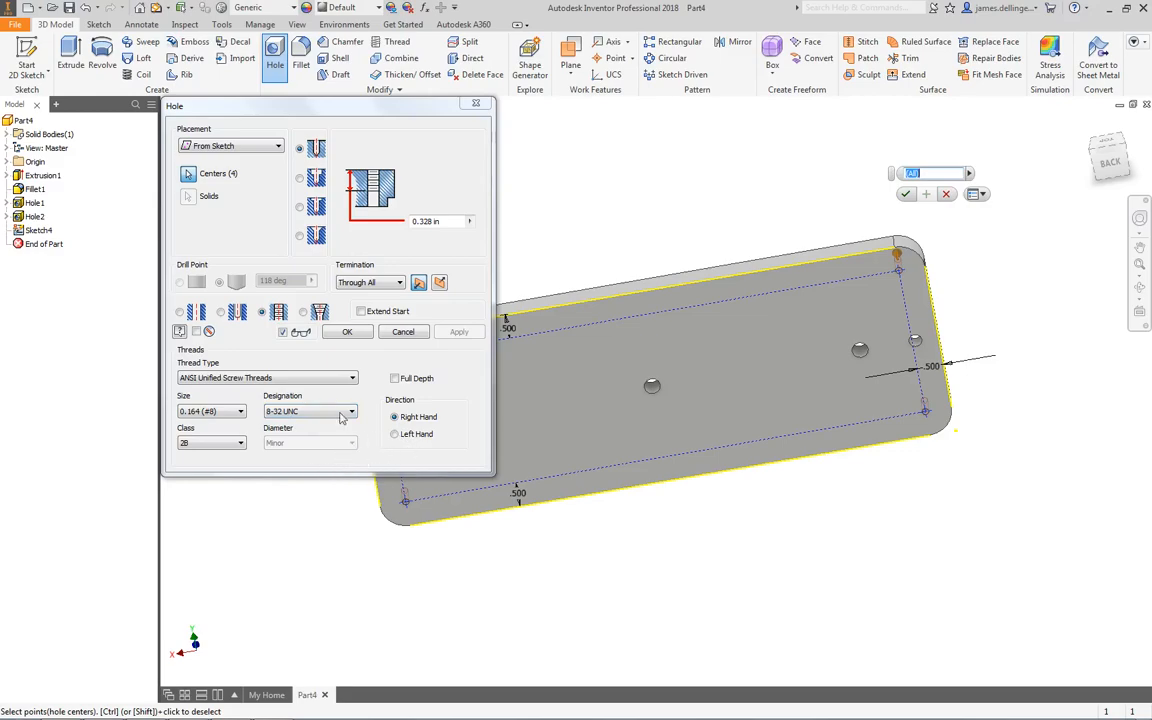
Set the hole termination to Distance, check the depth callout in OneNote and enter a hole depth of 0.2875 in.
click(379, 285)
click(370, 297)
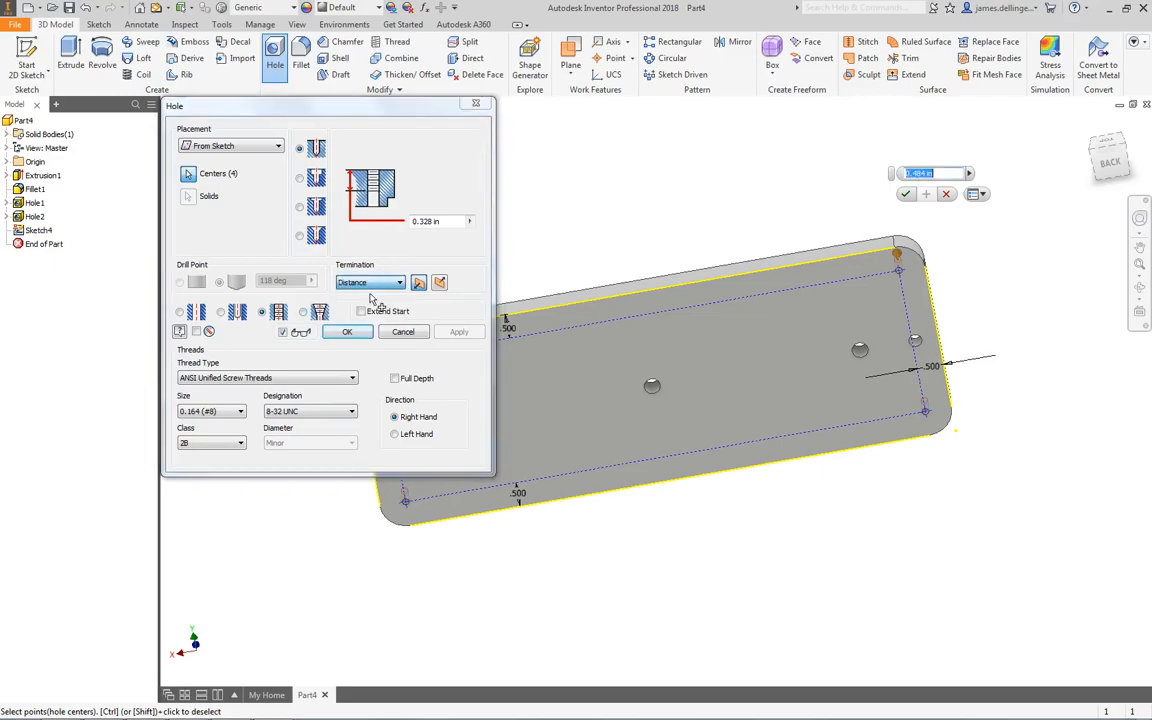
click(445, 222)
key(alt+Tab)
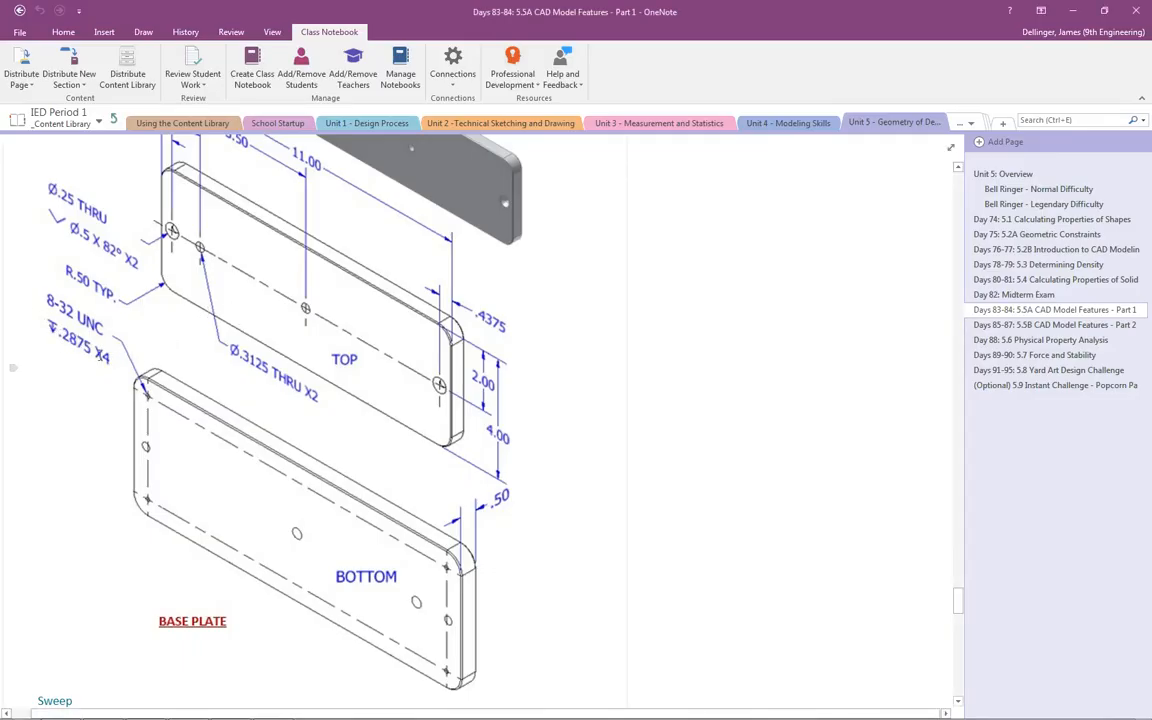
key(alt+Tab)
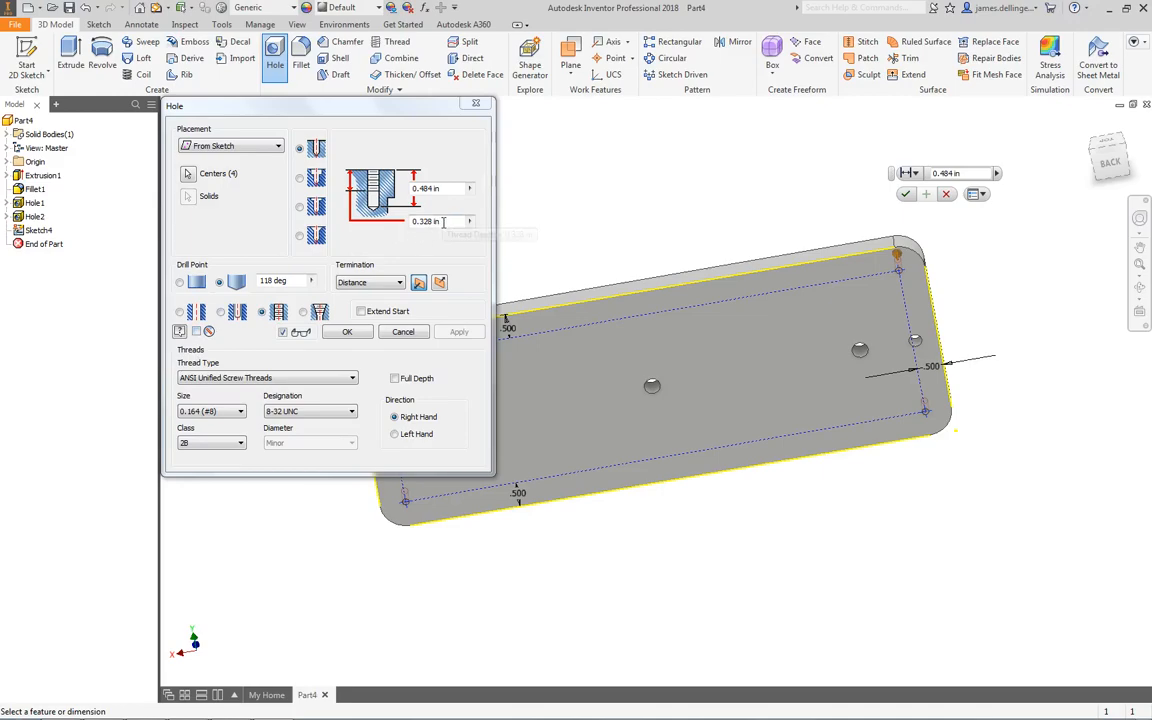
click(447, 188)
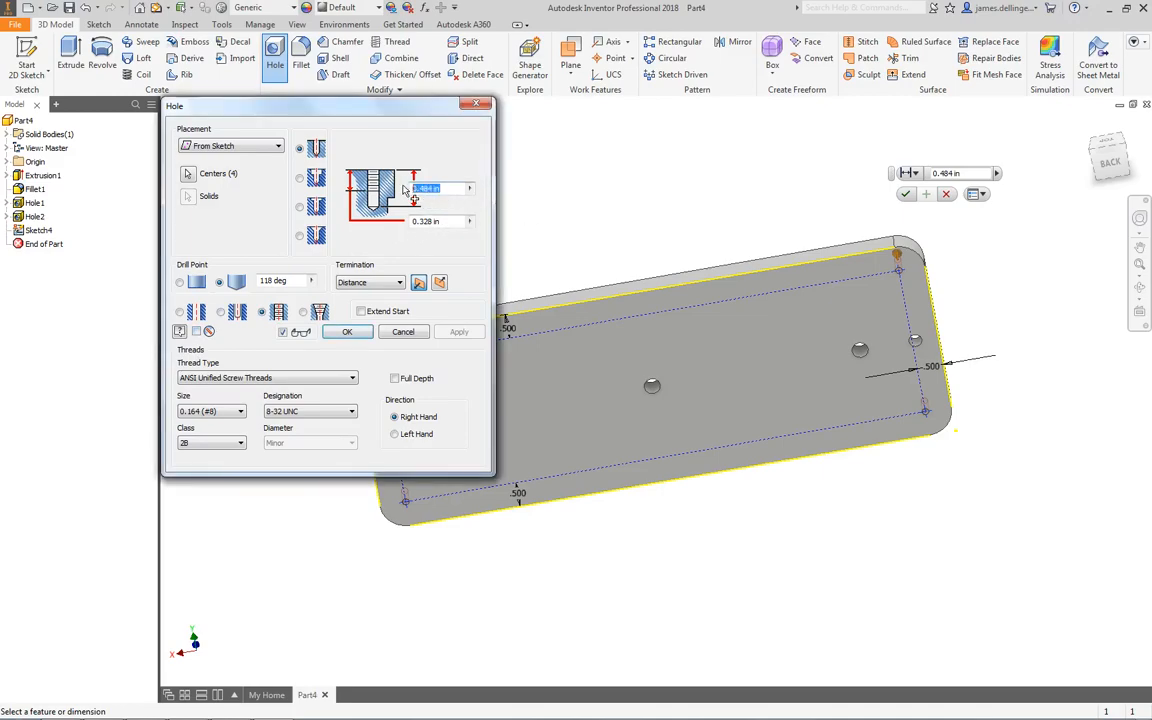
key(BackSpace)
text(.2875)
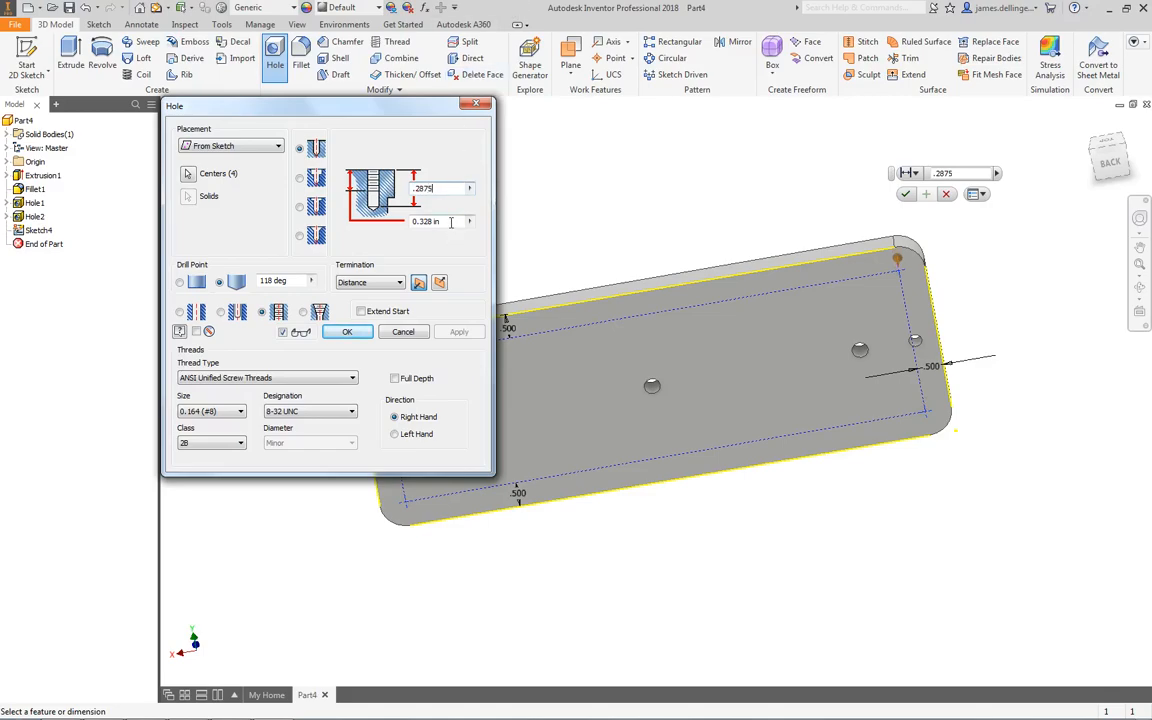
Set the thread depth to 0.2875 in and create the four threaded holes.
click(445, 224)
drag(447, 222, 410, 224)
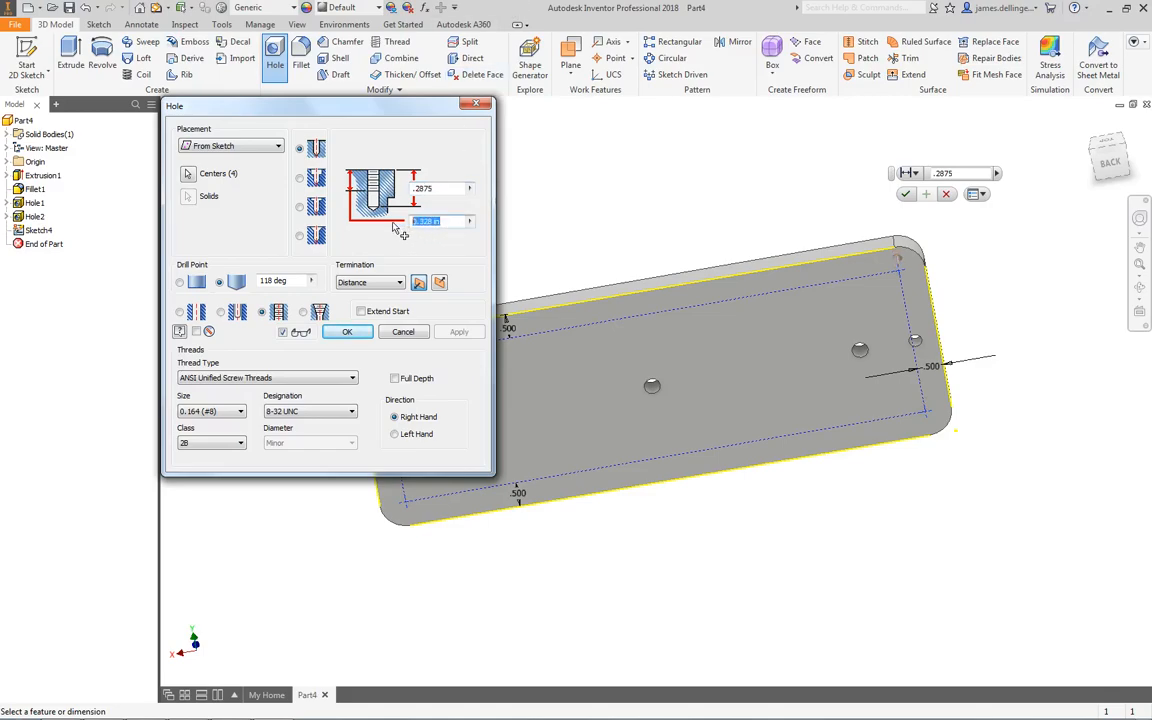
key(BackSpace)
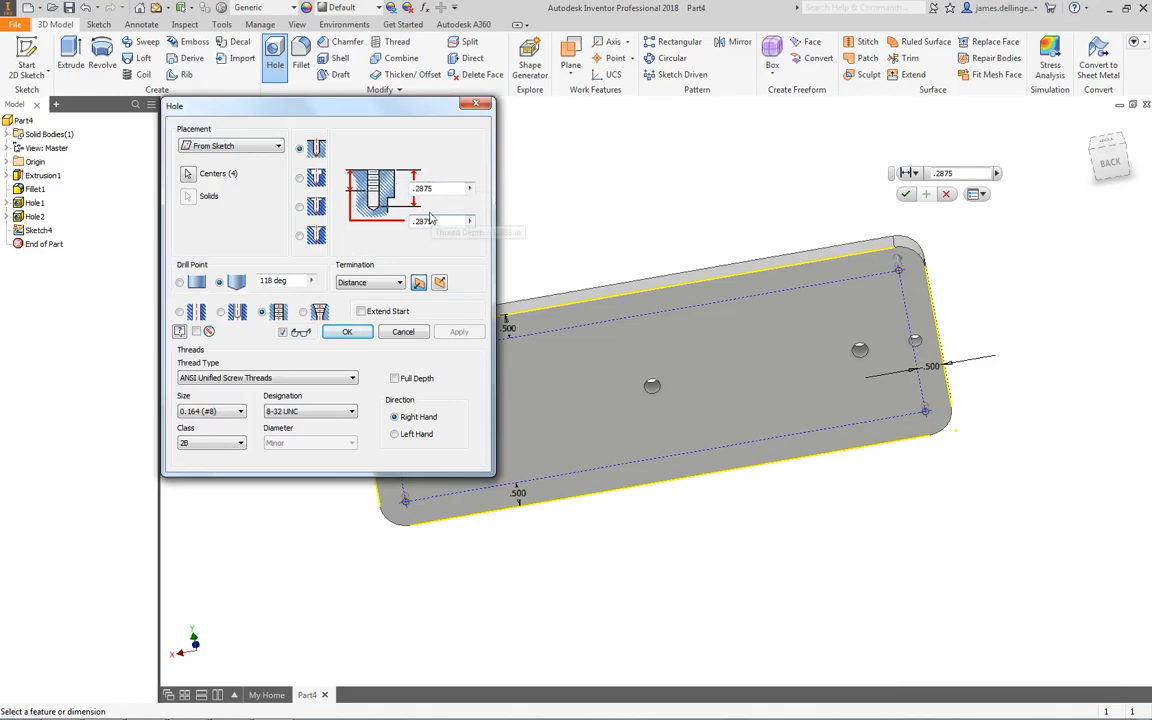
click(347, 332)
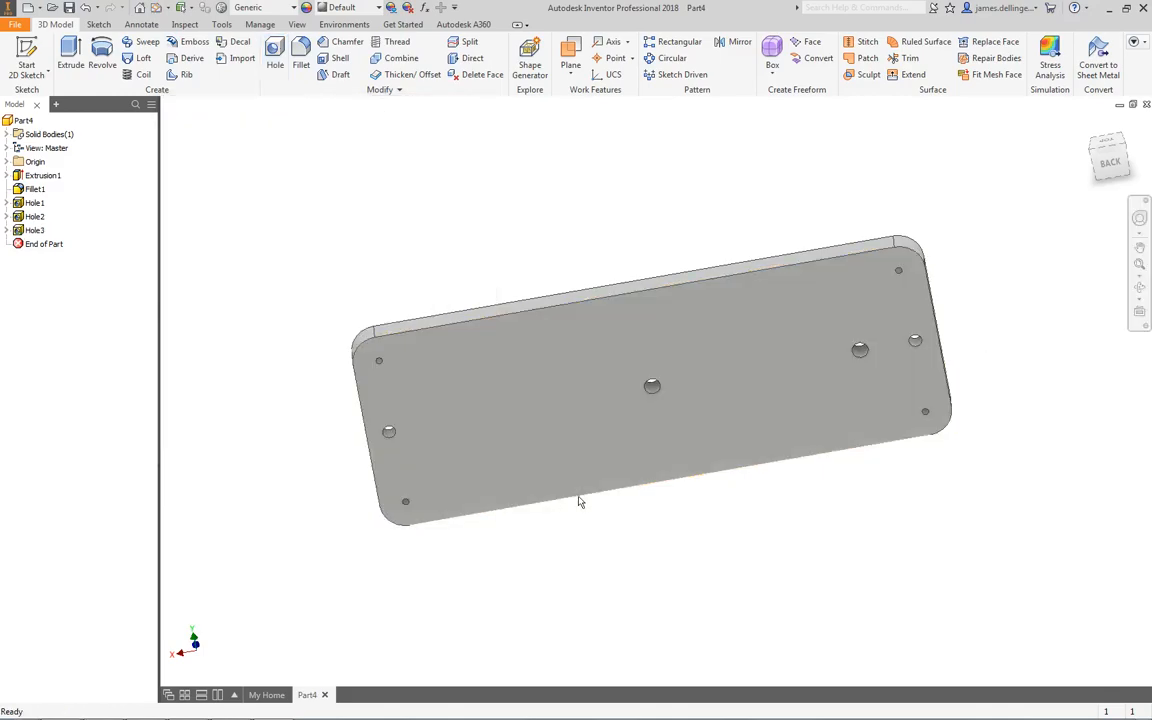
Inspect the new threaded corner holes up close on the plate's back face.
shift+middle_drag(532, 571, 355, 525)
shift+middle_drag(453, 532, 398, 271)
scroll(400, 303, up, 10)
scroll(387, 292, down, 5)
shift+middle_drag(214, 268, 205, 298)
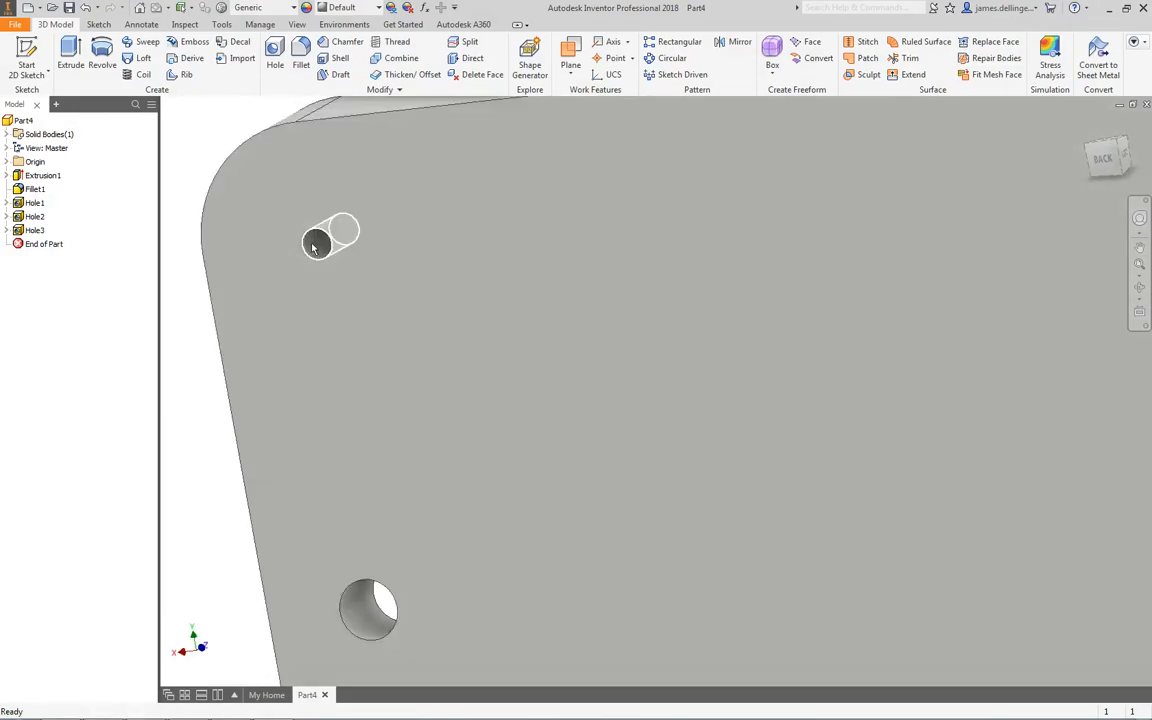
scroll(320, 253, down, 3)
scroll(458, 388, down, 3)
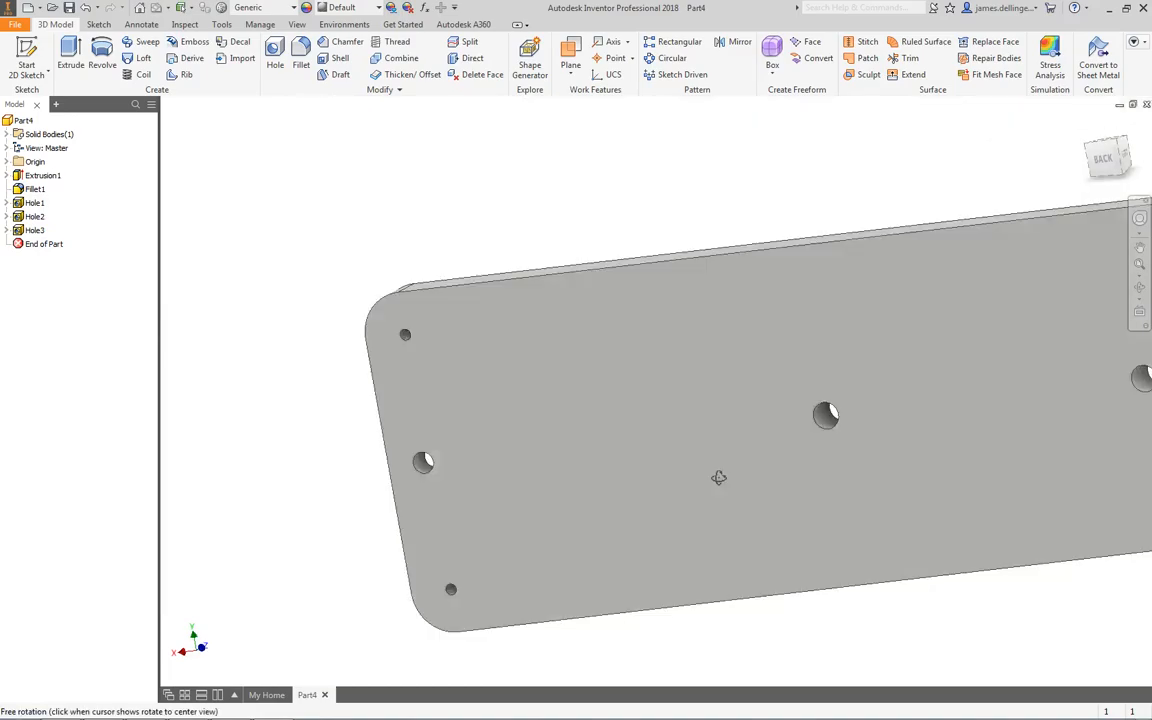